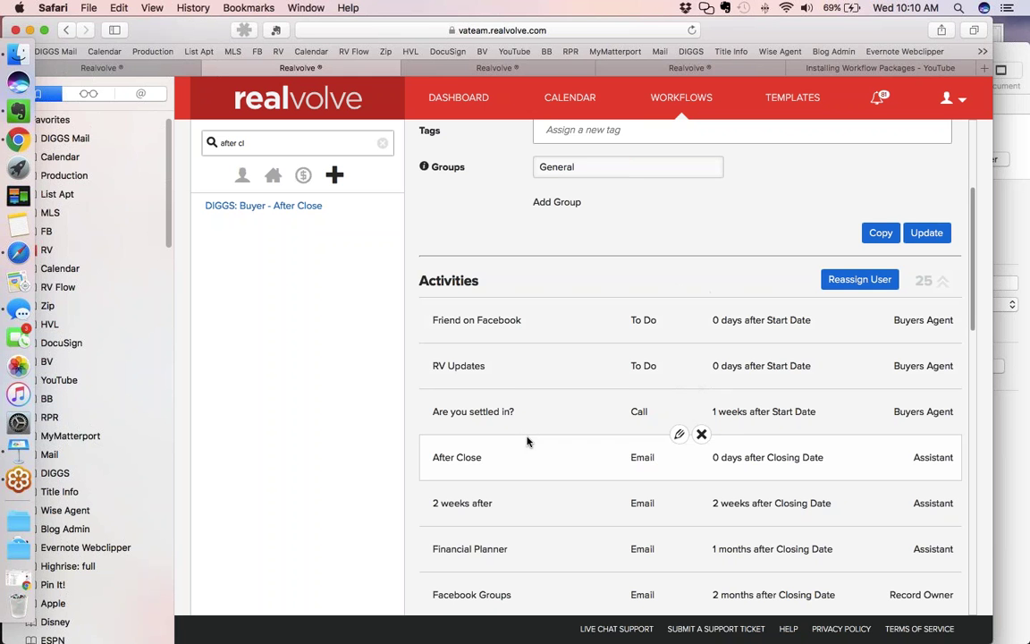
scroll(527, 441, "down", 1)
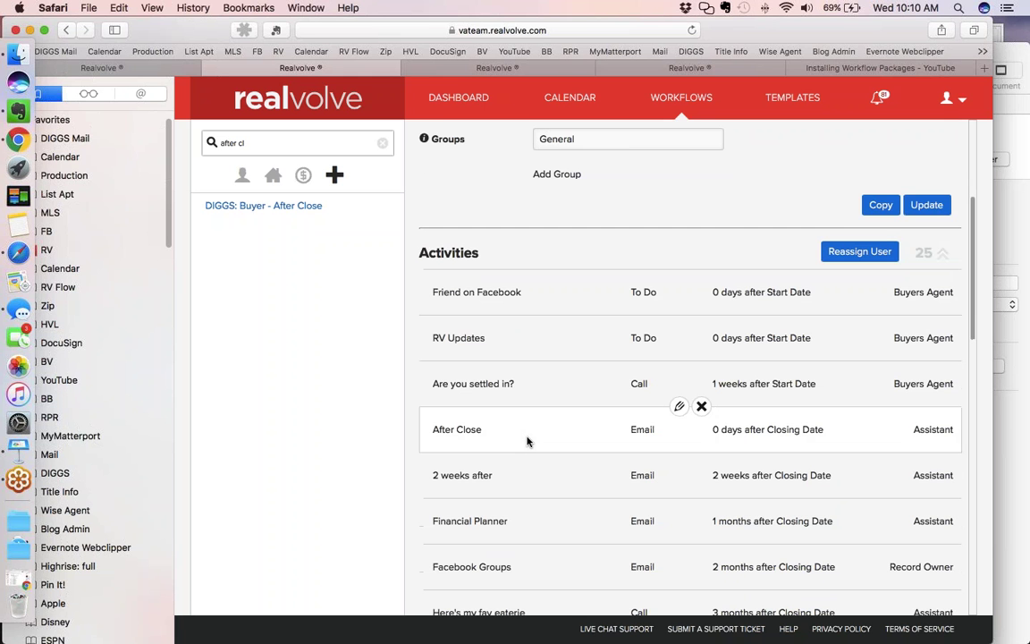
scroll(527, 441, "down", 5)
scroll(527, 441, "up", 1)
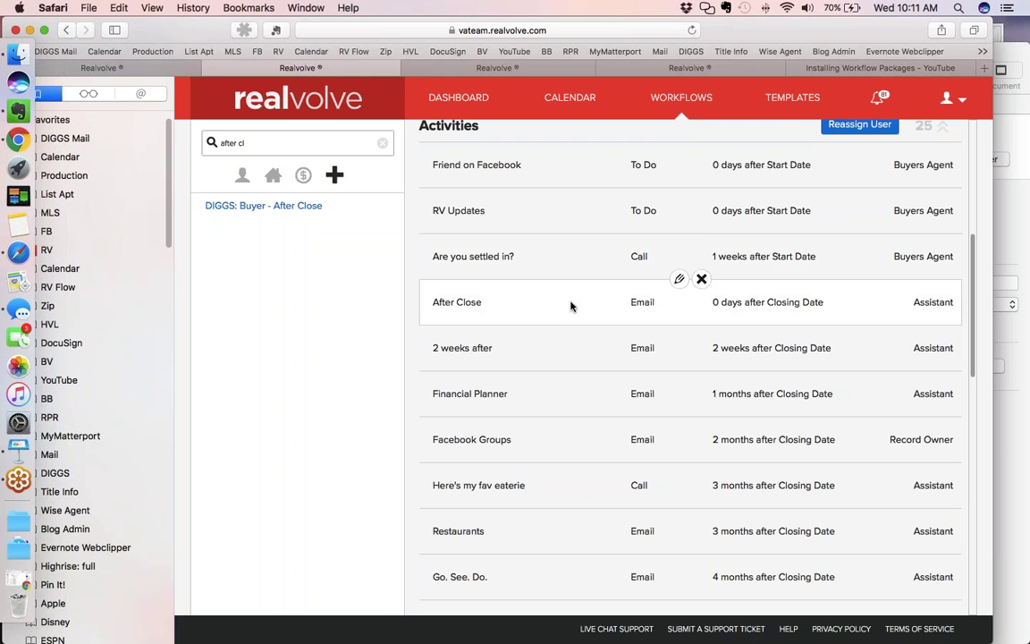
left_click(497, 72)
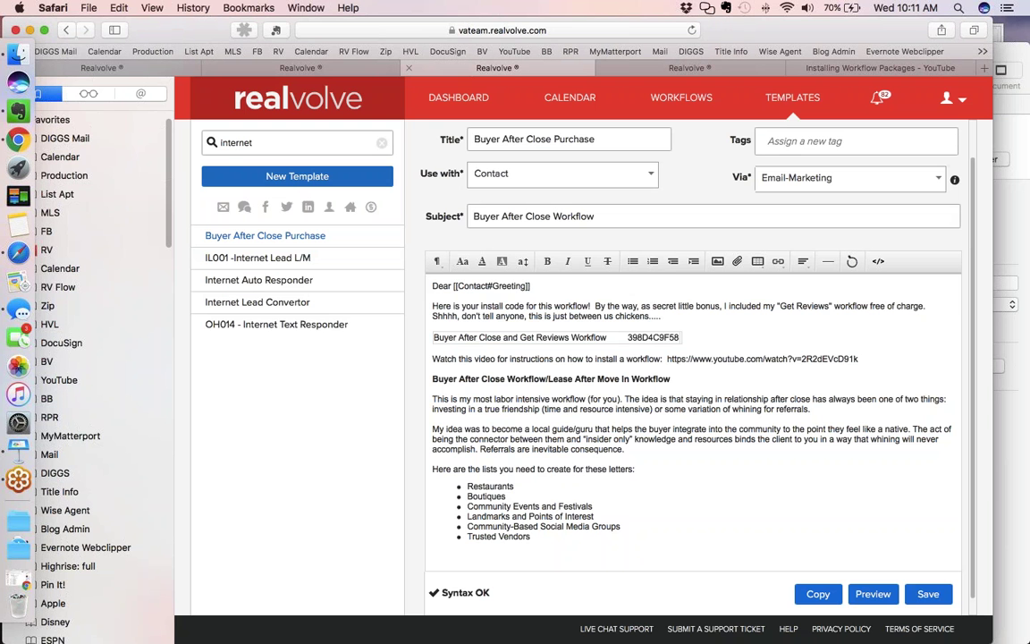
key("ctrl+Tab")
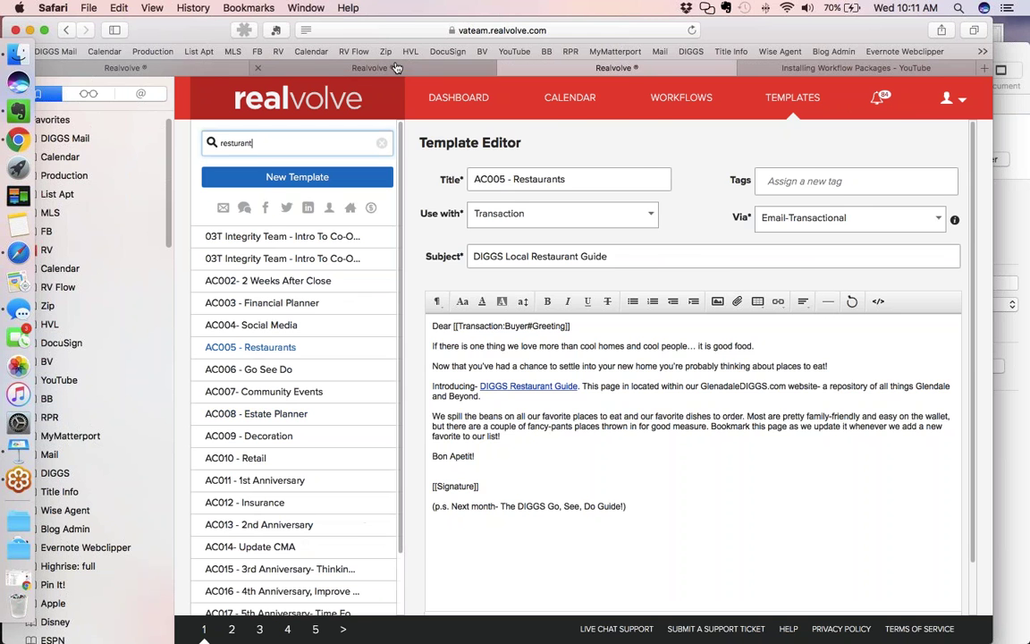
left_click(358, 67)
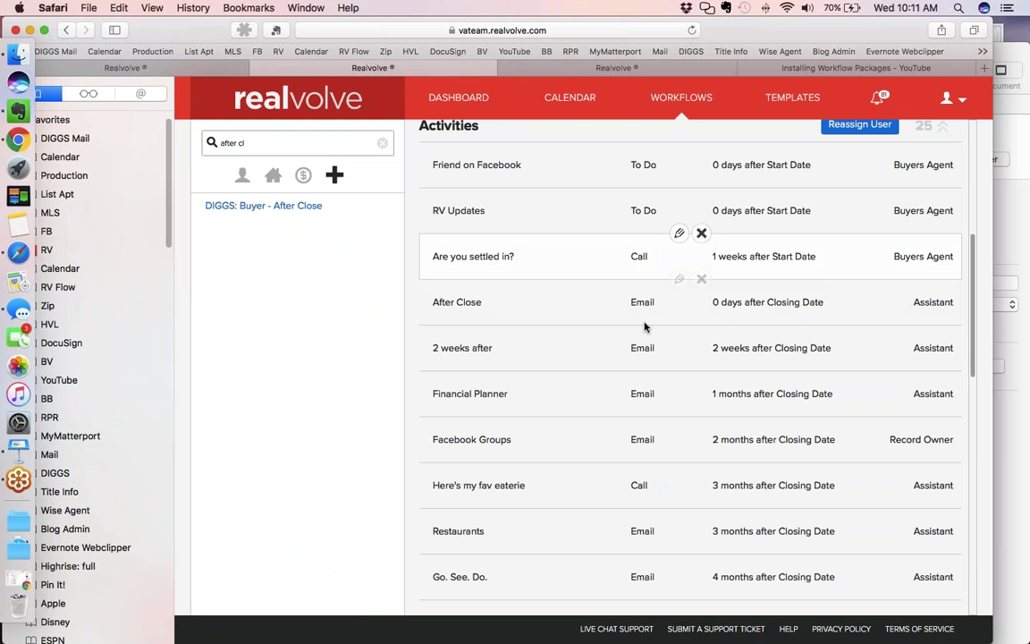
Try to edit the After Close activity and open its Send Close email action
left_click(681, 281)
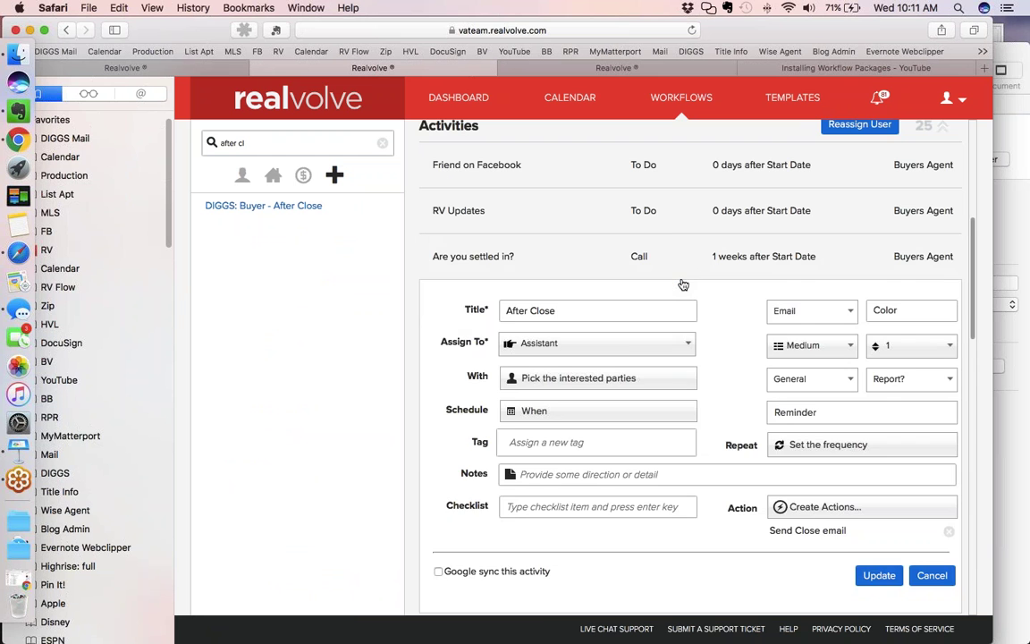
scroll(684, 285, "down", 3)
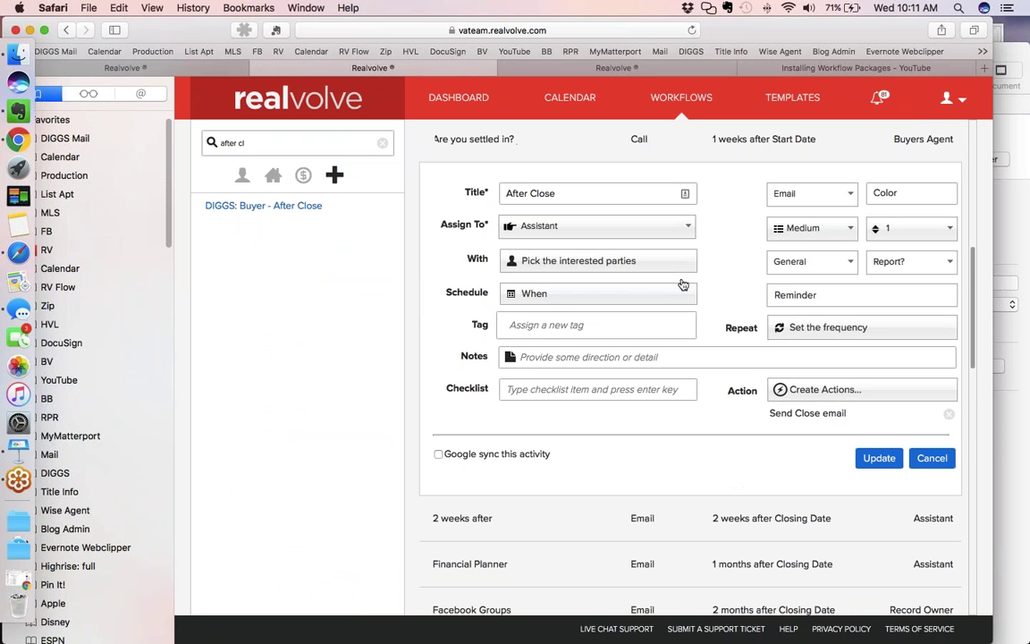
scroll(770, 349, "down", 1)
left_click(805, 375)
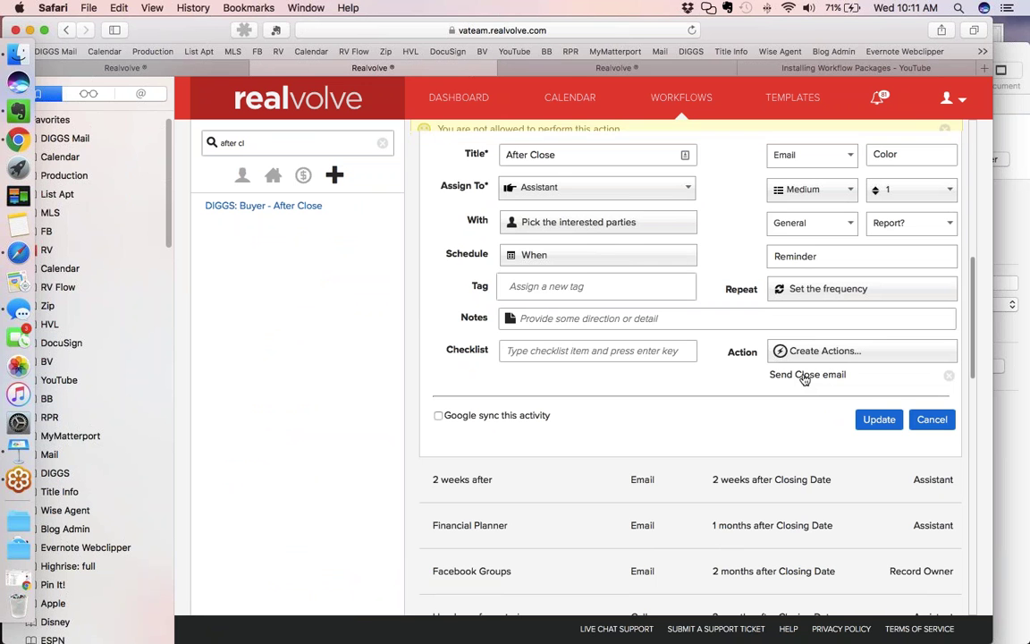
left_click(805, 376)
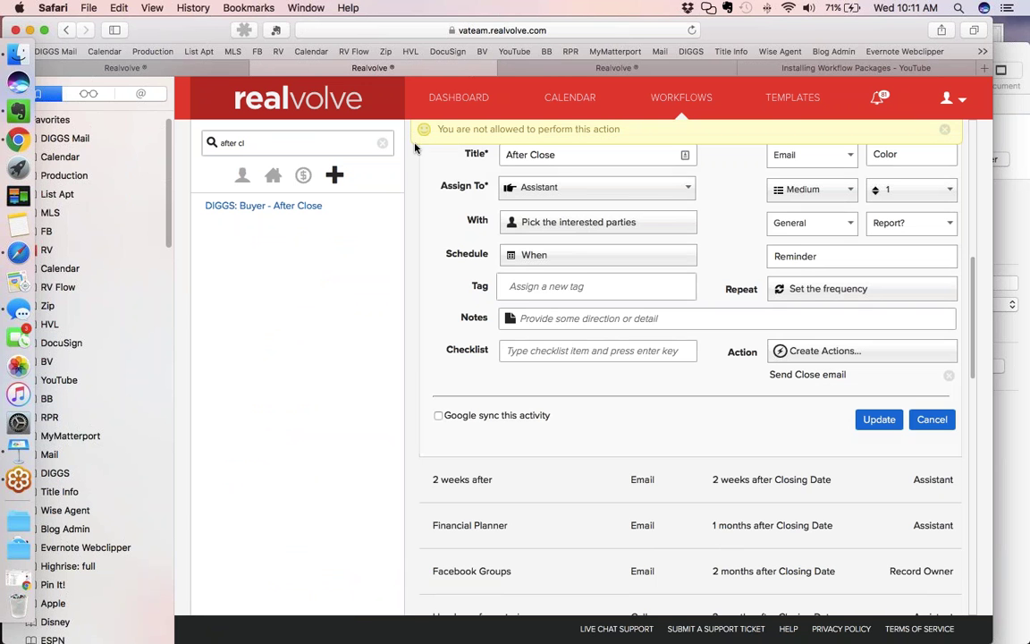
Check the AC005 - Restaurants tab, return to the After Close form and reload the workflow page
left_click(537, 68)
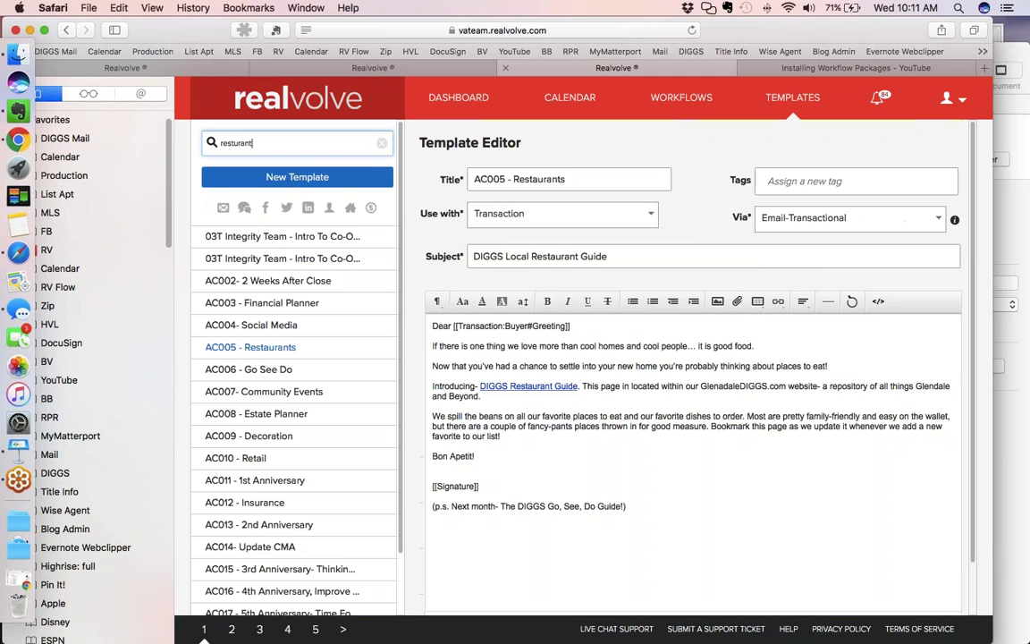
left_click(368, 65)
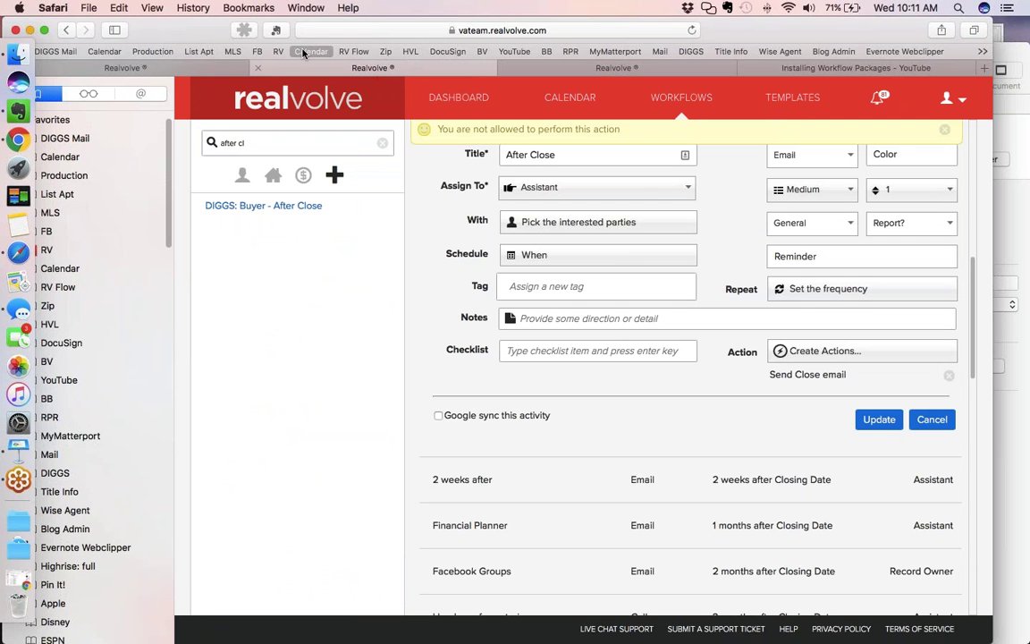
left_click(691, 31)
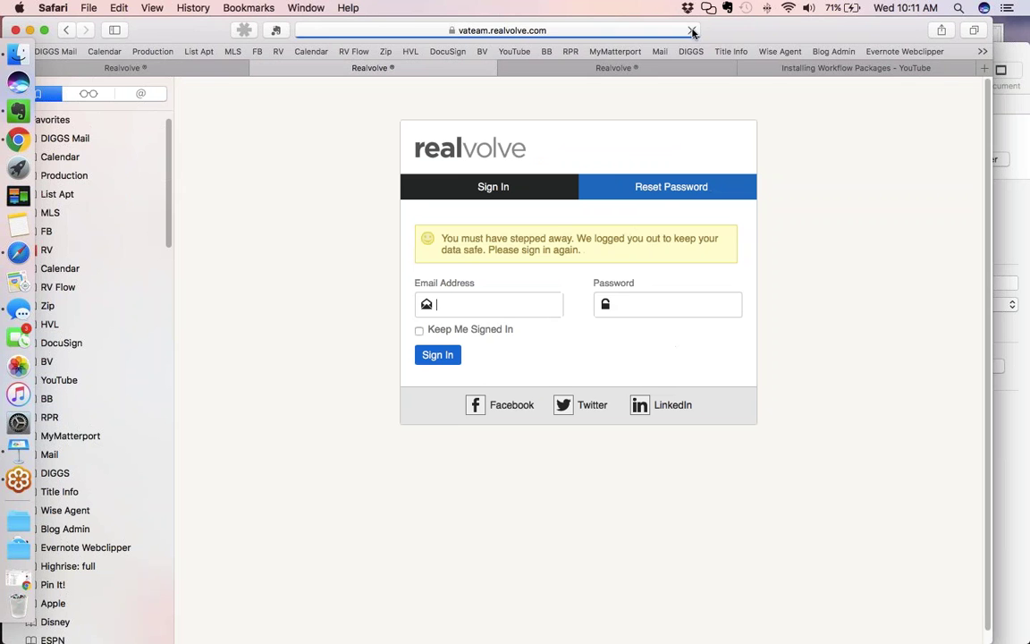
Sign back in to Realvolve with the account e-mail and password
type("ken")
key("BackSpace")
key("BackSpace")
key("BackSpace")
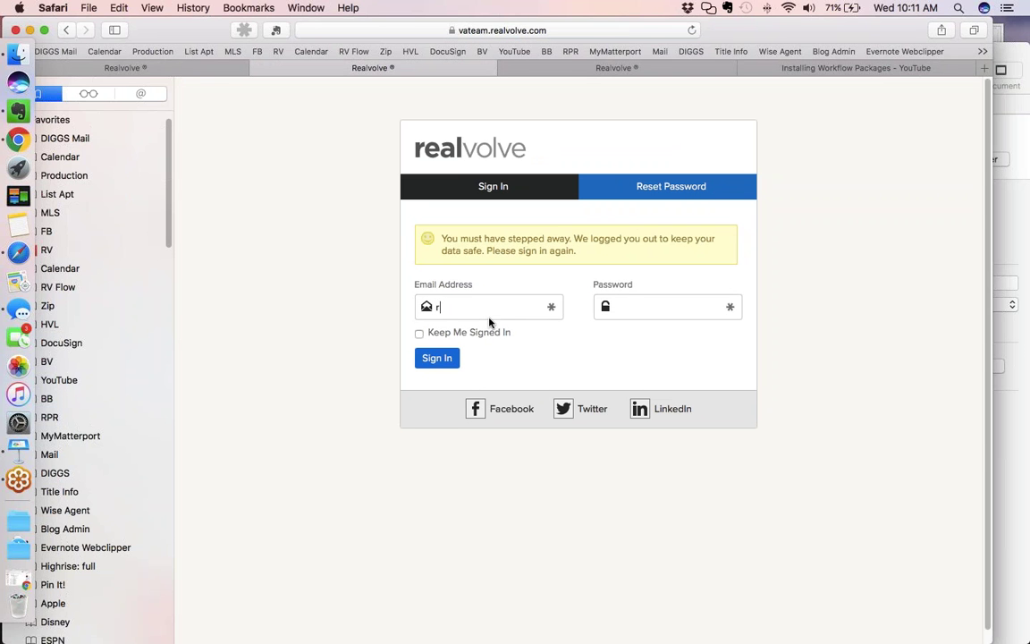
key("Tab")
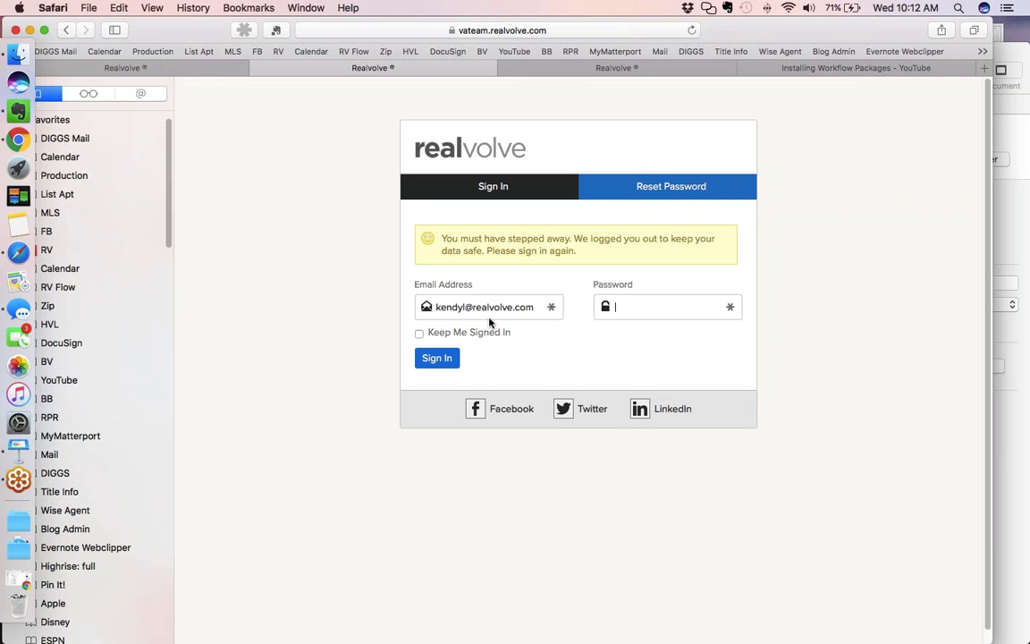
type("********")
key("Return")
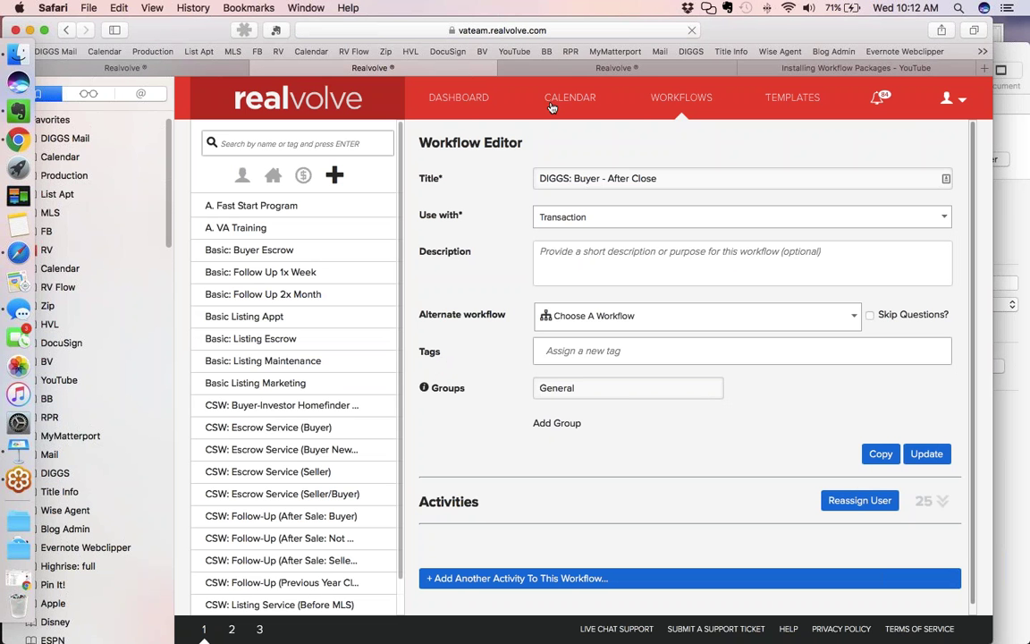
Expand the workflow's 25 activities and open the After Close step for editing
left_click(930, 503)
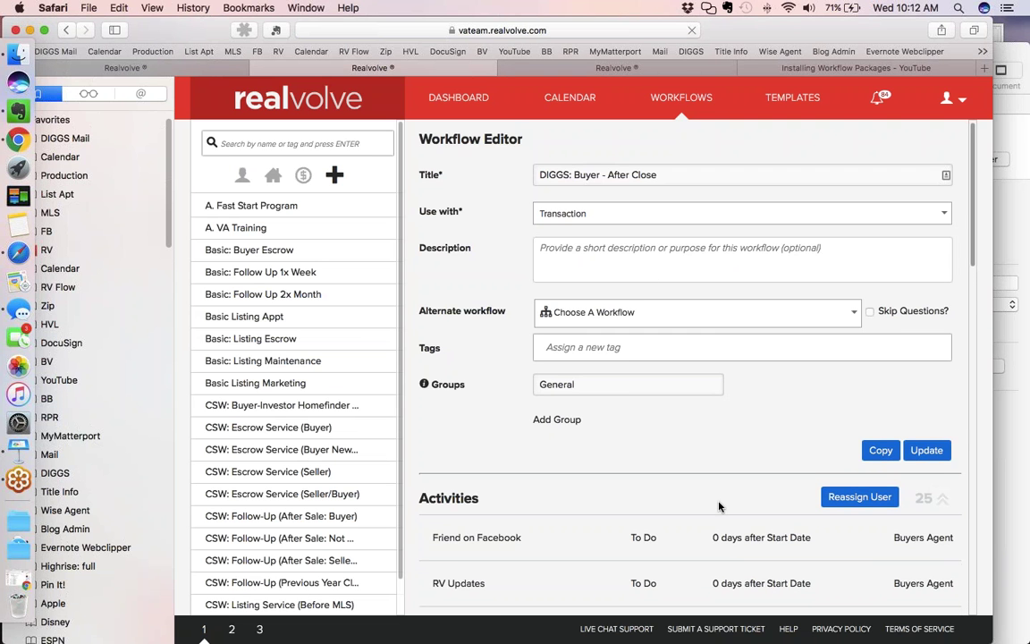
scroll(718, 508, "down", 5)
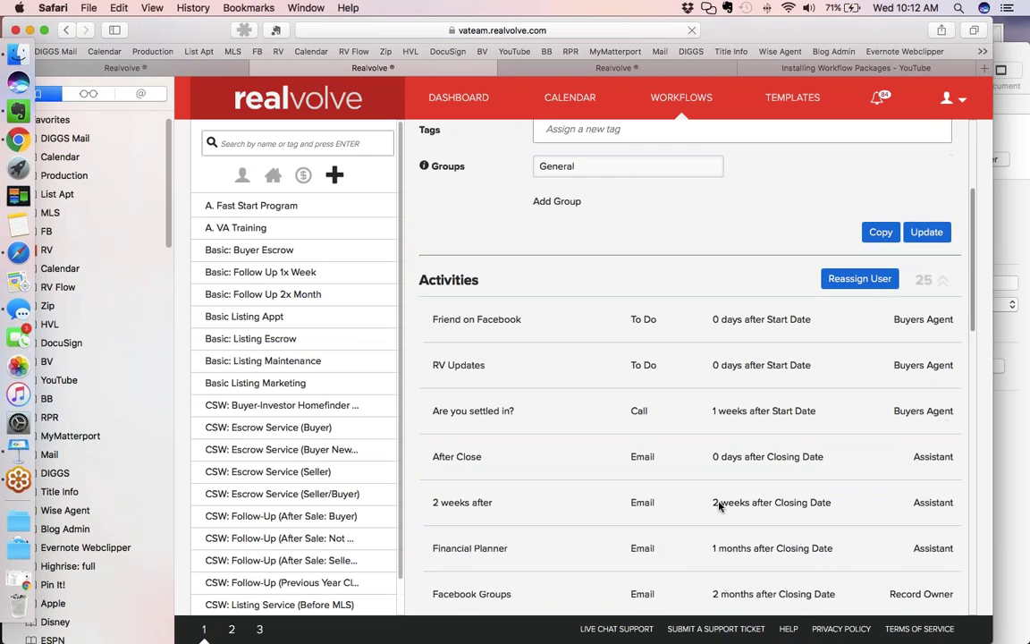
scroll(719, 507, "down", 5)
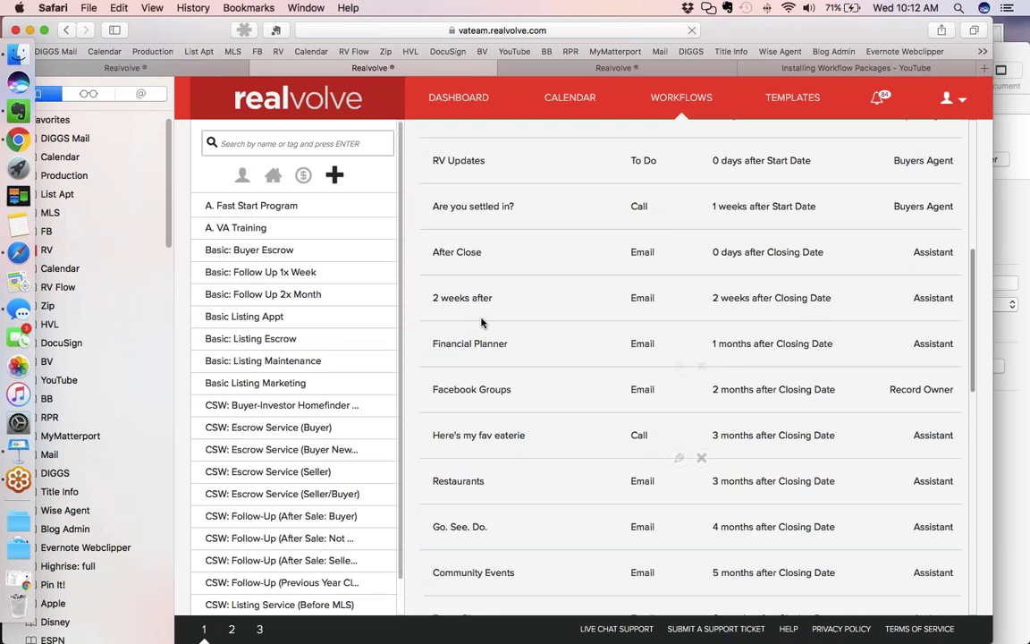
left_click(680, 230)
Review the Send Close email action's settings, then cancel the After Close editor unchanged
scroll(684, 233, "down", 1)
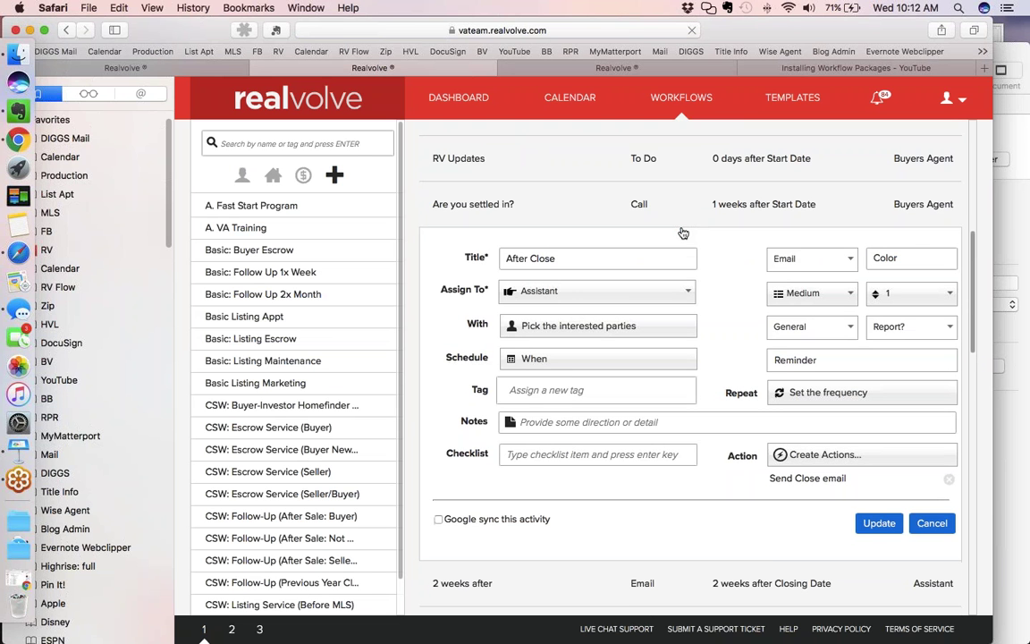
scroll(684, 234, "down", 2)
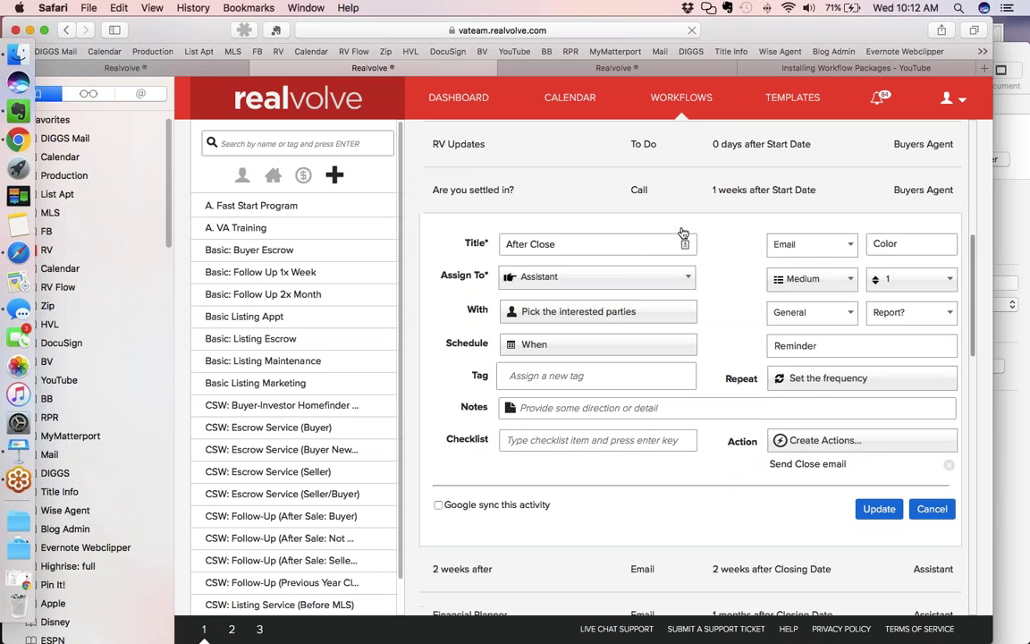
scroll(683, 233, "down", 5)
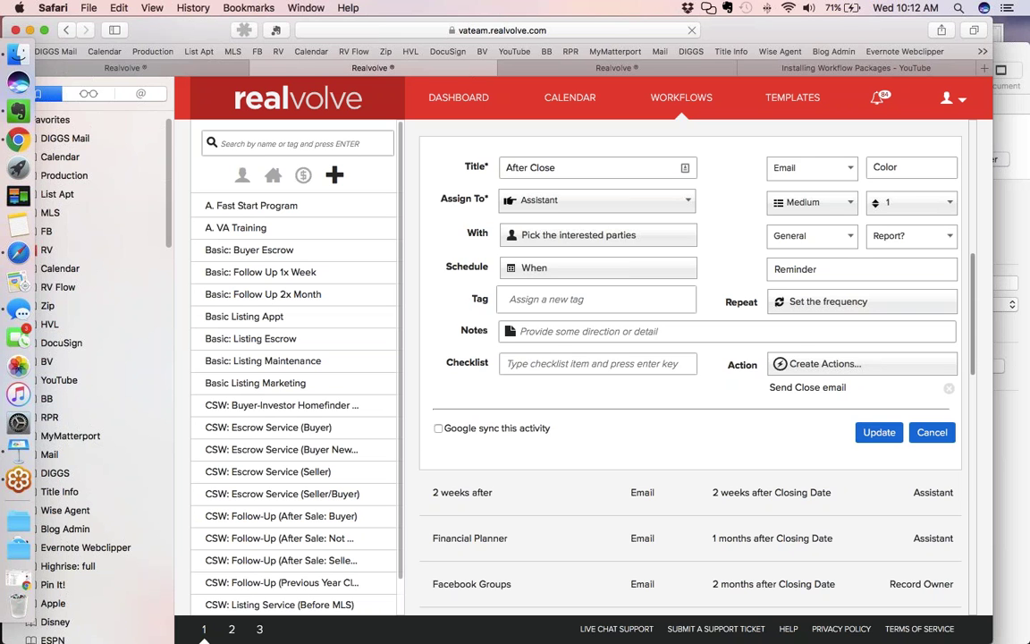
left_click(808, 388)
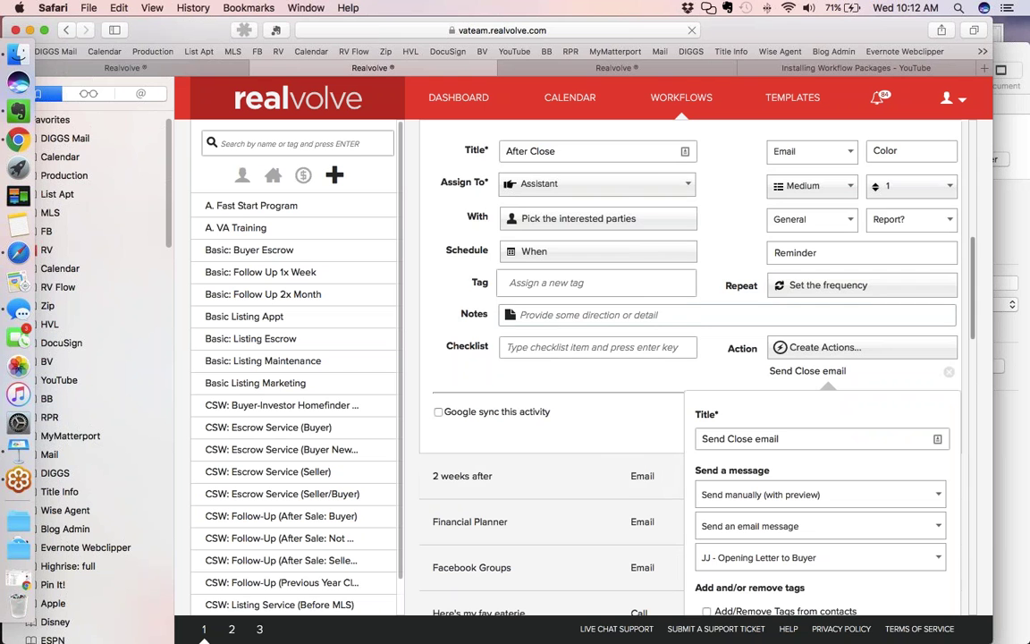
scroll(684, 358, "down", 5)
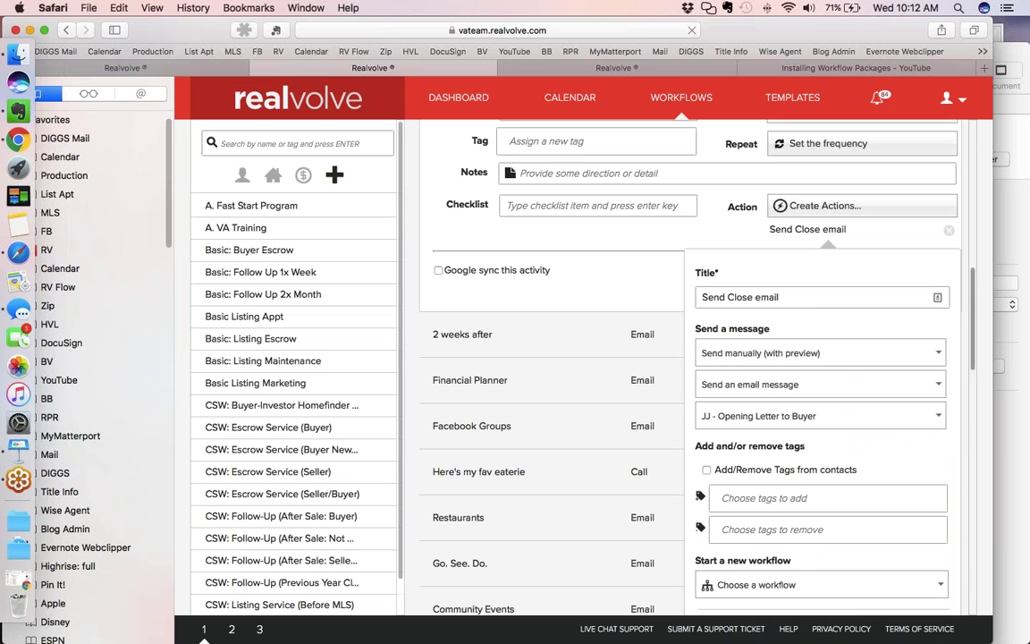
left_click(764, 577)
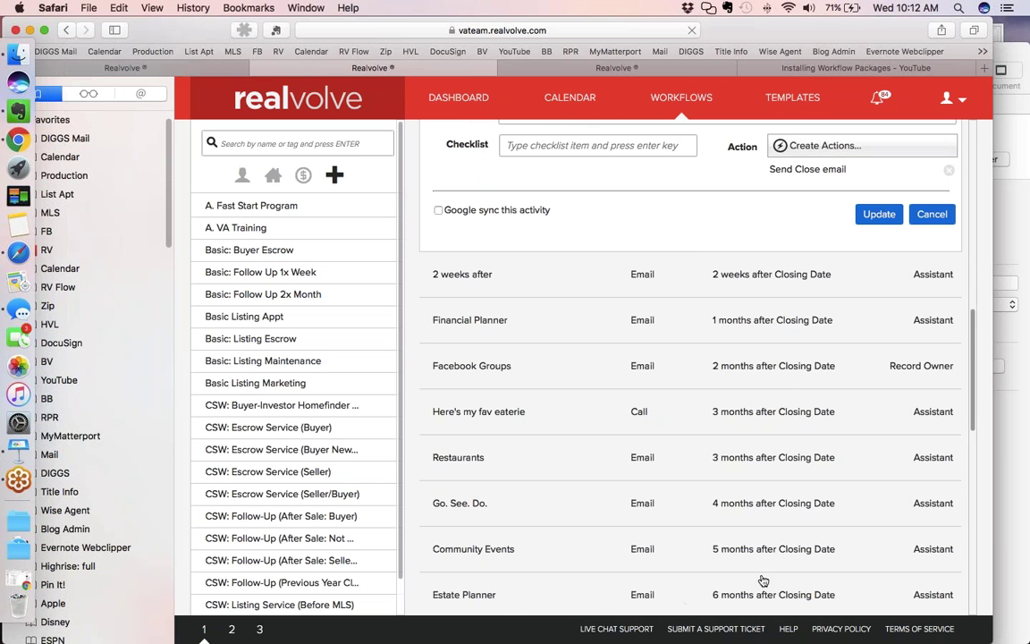
scroll(763, 581, "up", 5)
left_click(924, 417)
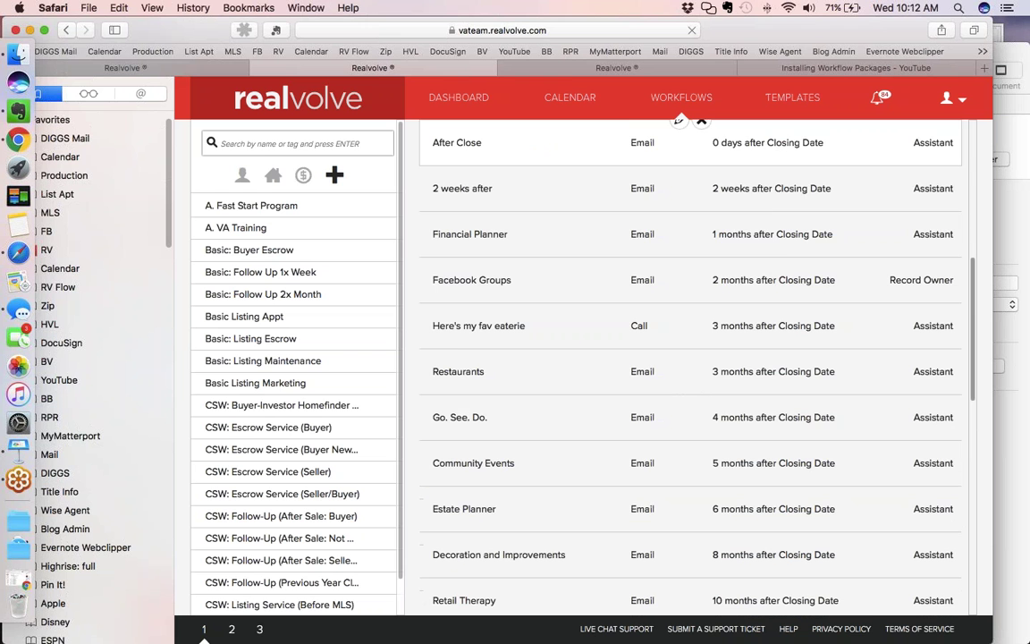
Open the AC002- 2 Weeks After Close home-warranty template in the Template Editor
left_click(568, 70)
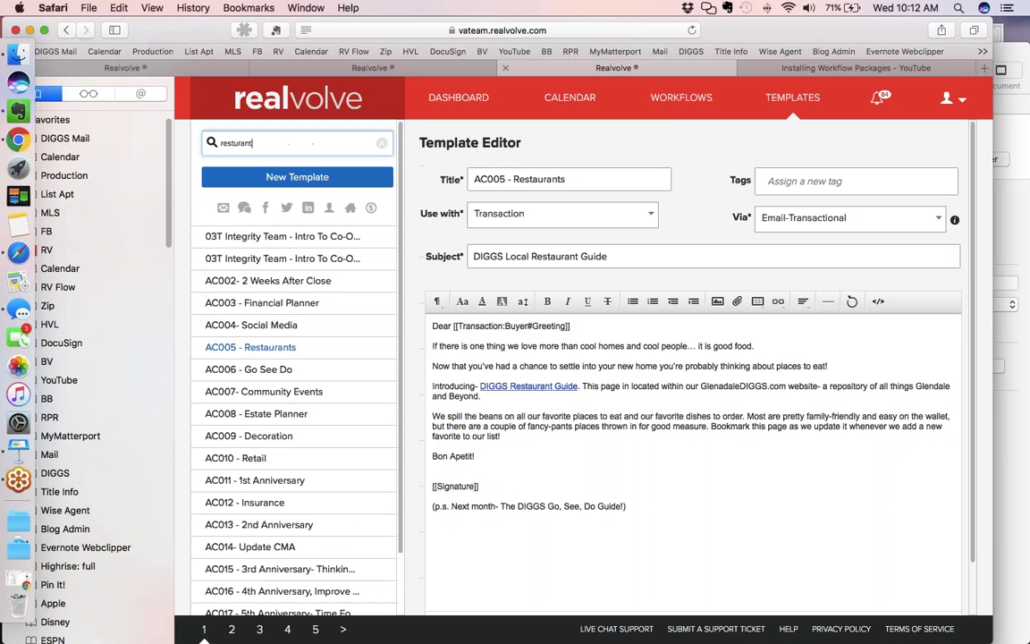
left_click(366, 278)
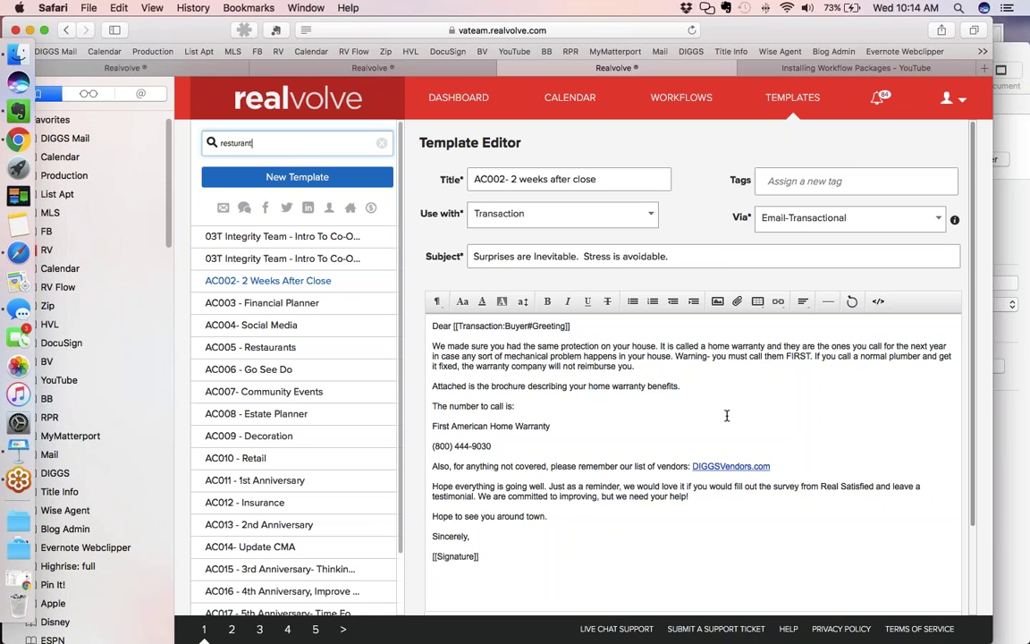
Glance at the workflow steps, then open the AC003 - Financial Planner template
left_click(422, 71)
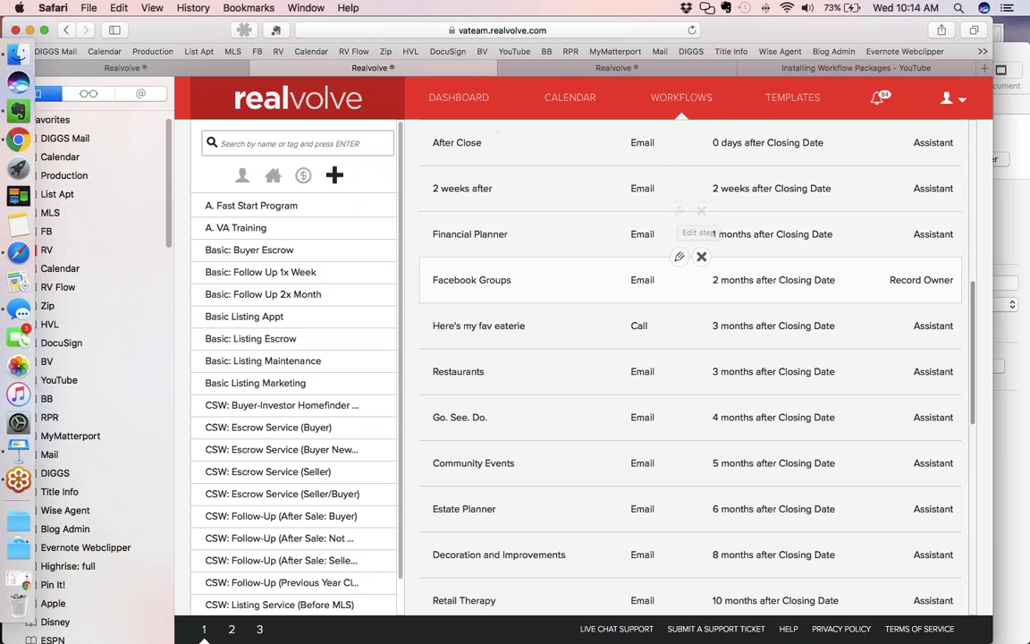
key("ctrl+Tab")
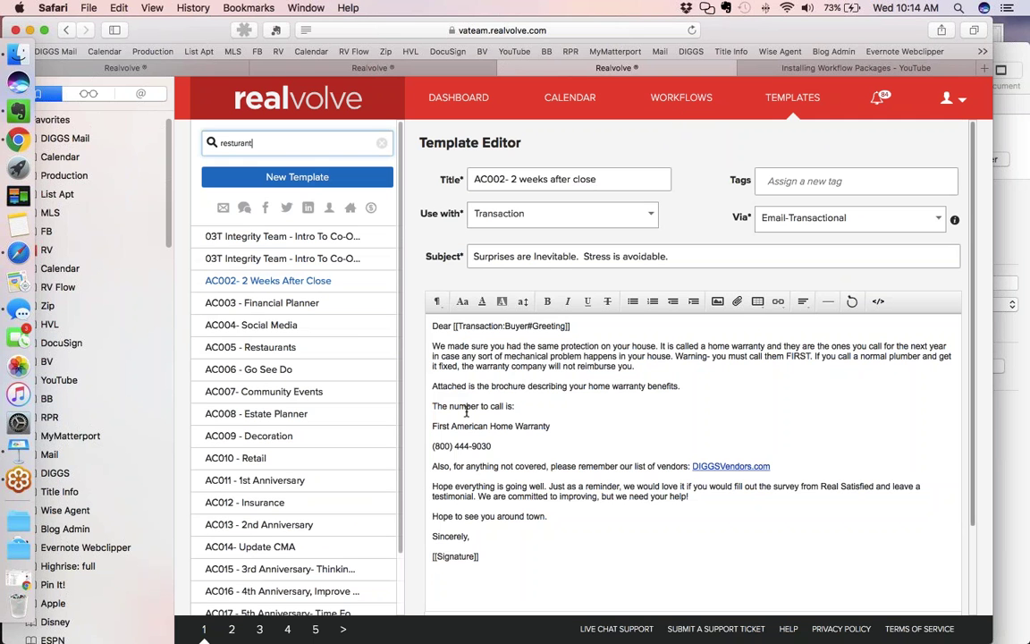
left_click(250, 301)
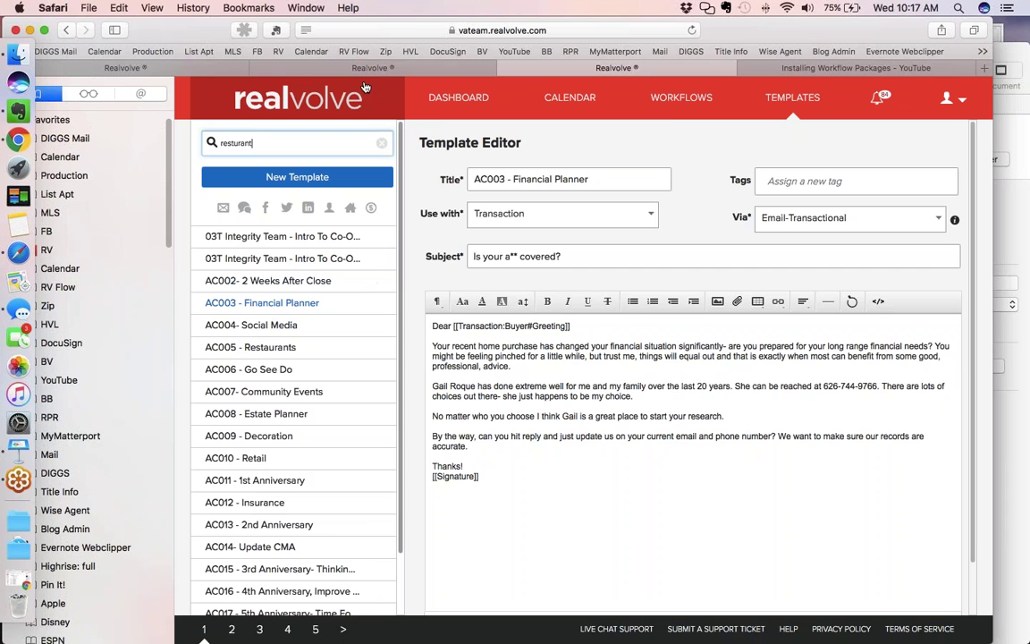
left_click(331, 72)
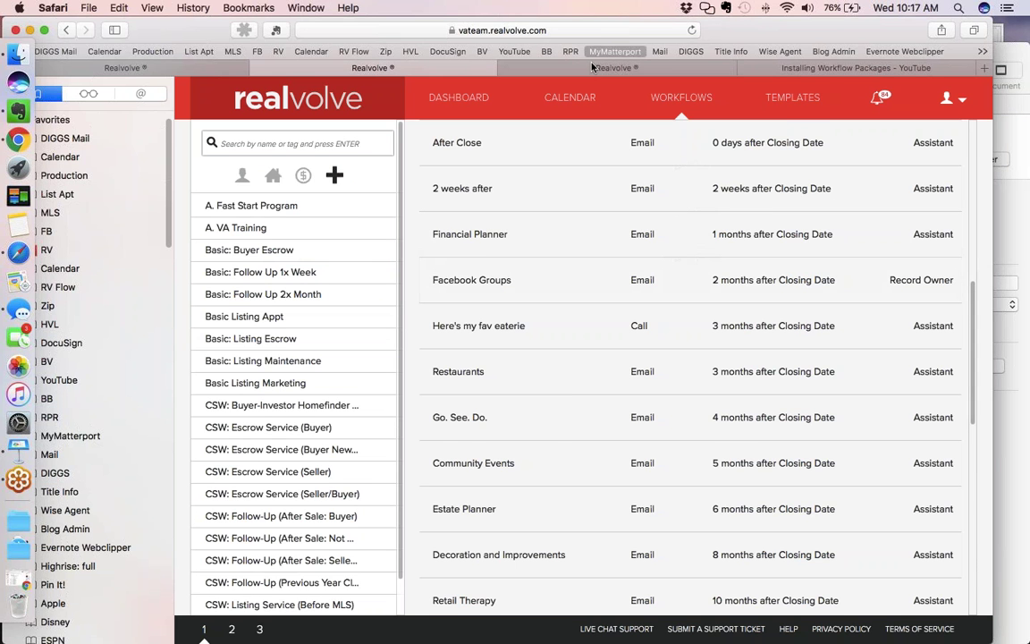
left_click(536, 68)
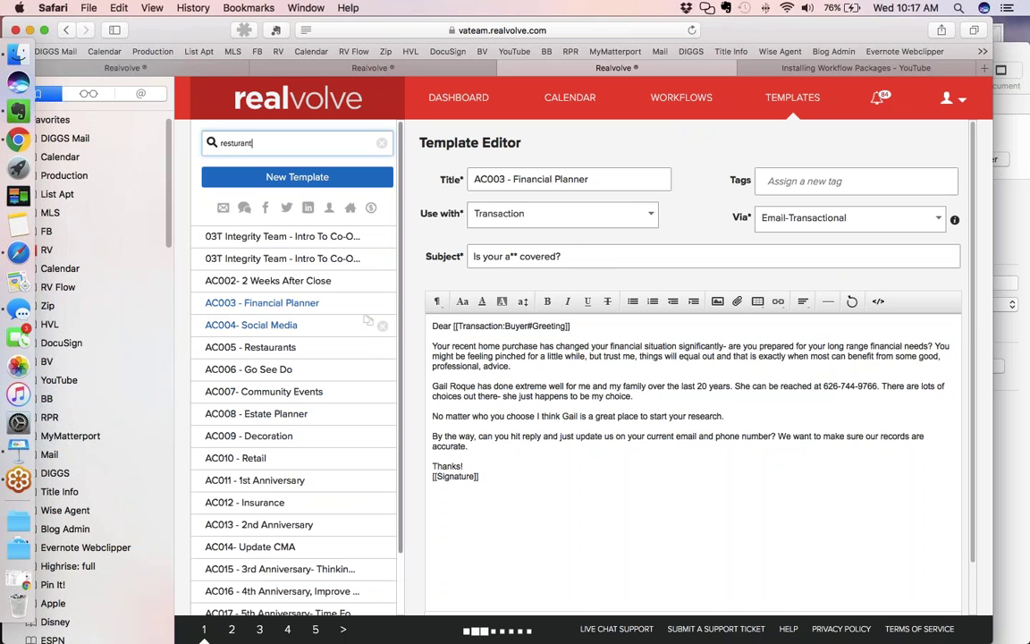
Open the AC004- Social Media template and read its Facebook groups body text
left_click(367, 320)
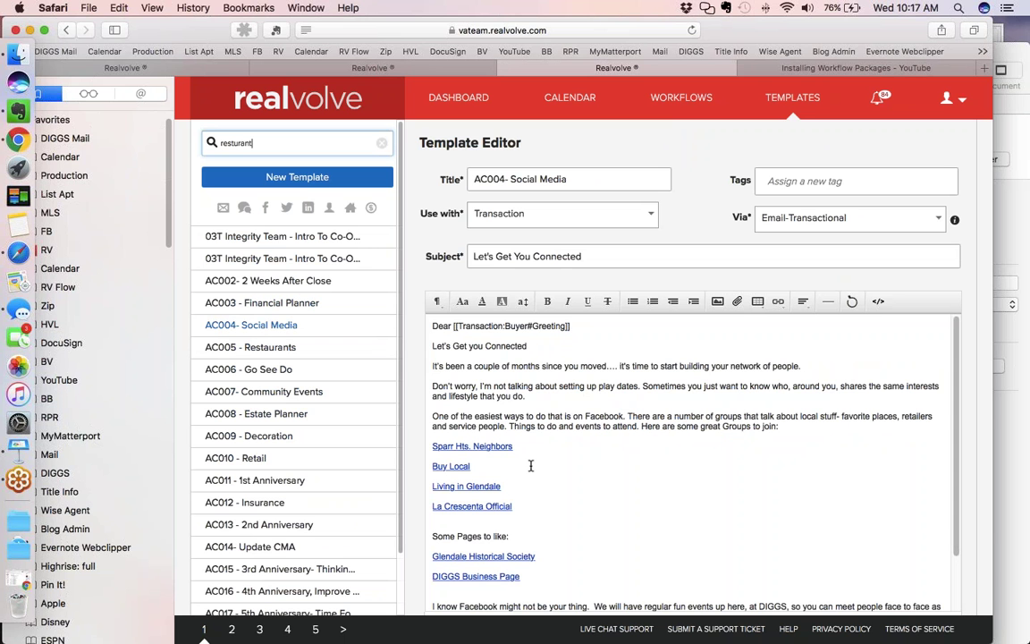
scroll(530, 465, "down", 3)
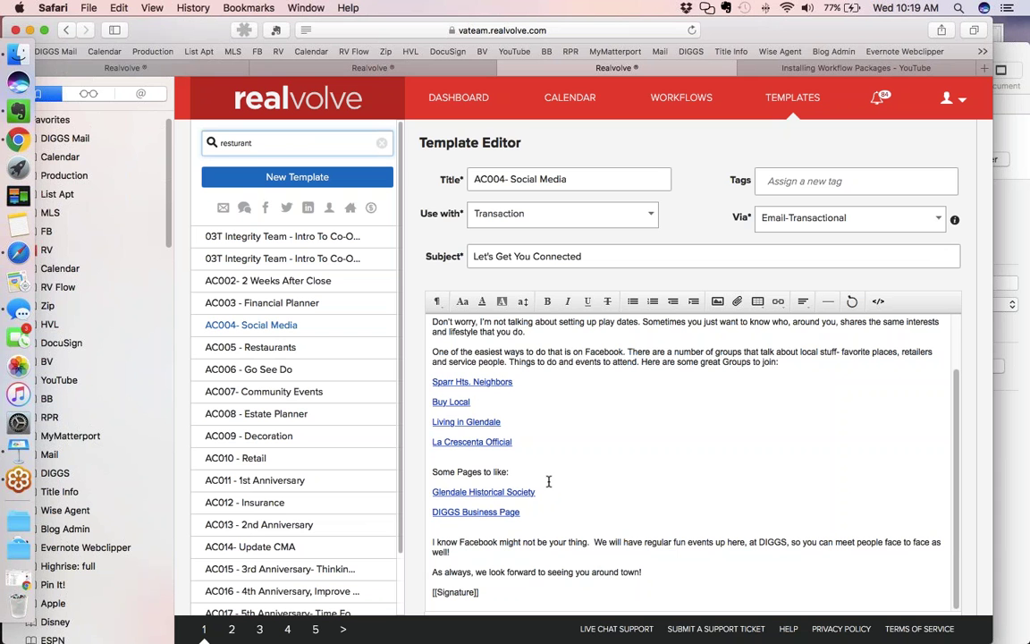
mouse_move(368, 278)
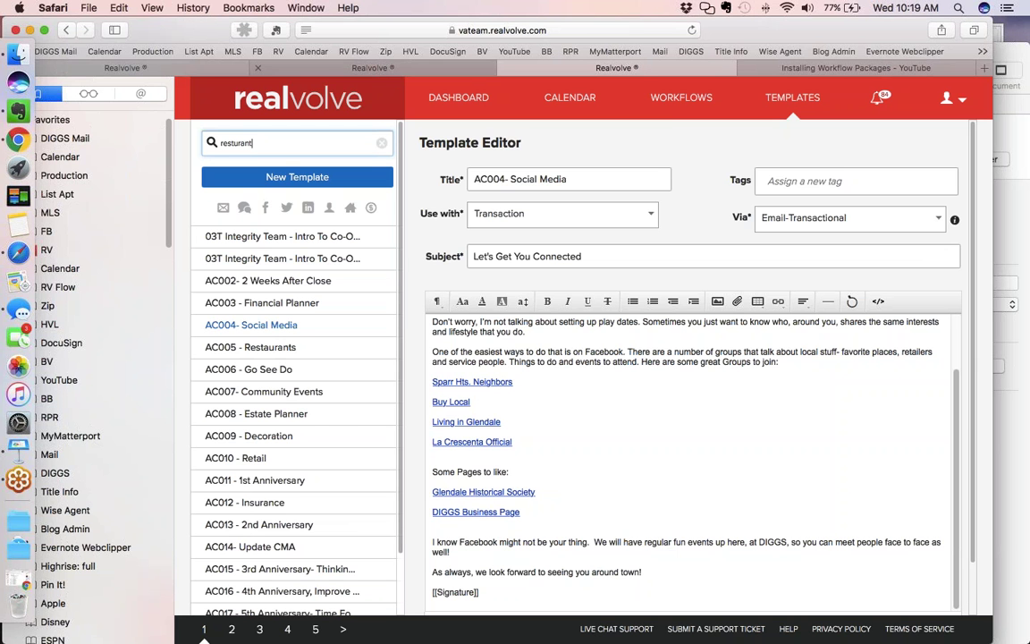
Open the AC005 - Restaurants template in the Template Editor
left_click(269, 69)
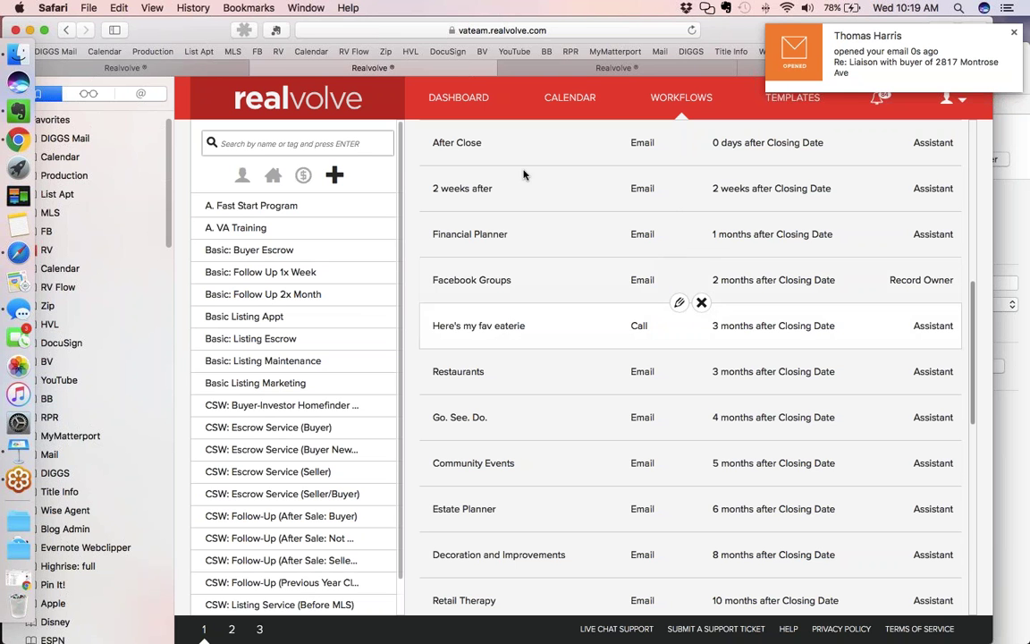
left_click(578, 71)
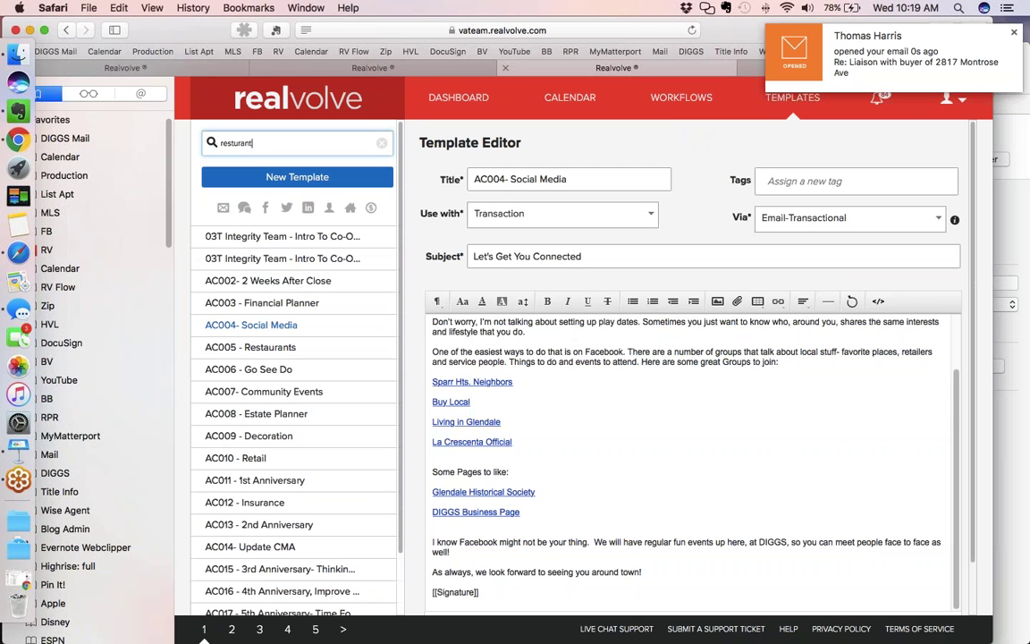
left_click(367, 344)
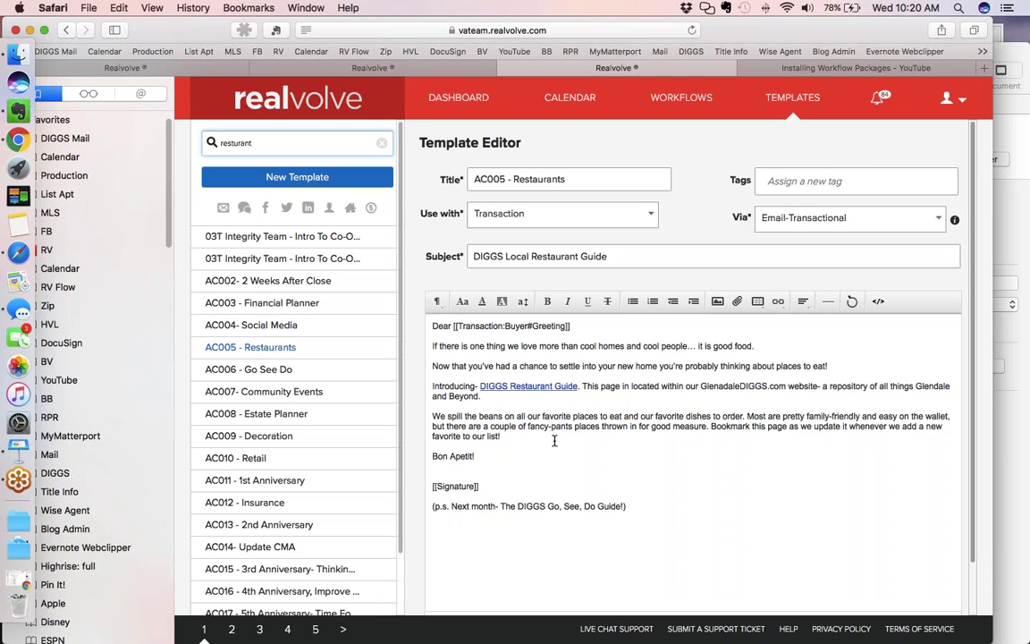
Open the DIGGS Restaurant Guide link from the email body in the browser
double_click(531, 386)
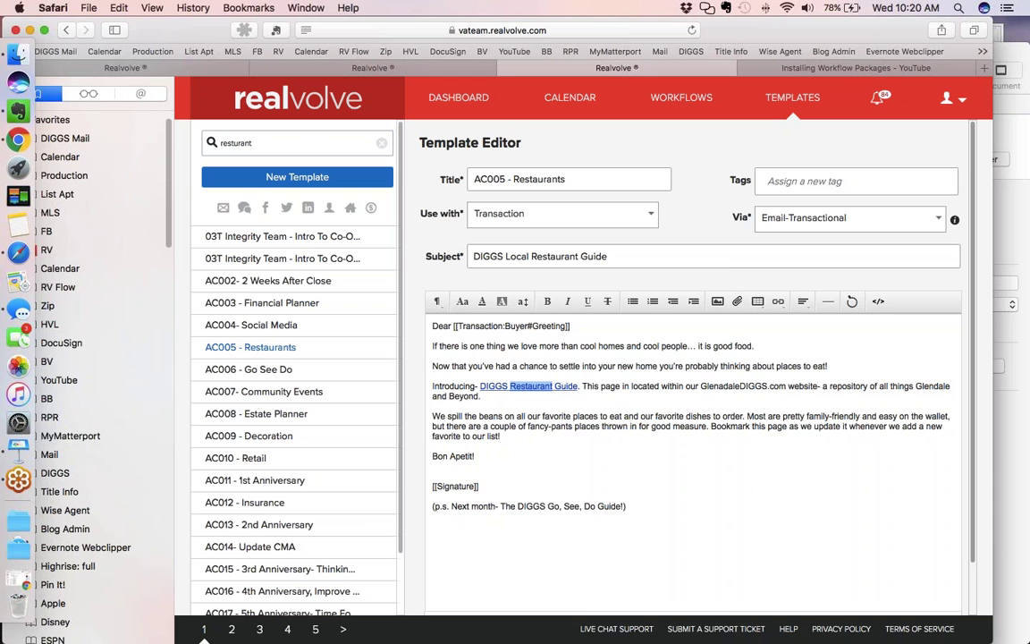
right_click(544, 386)
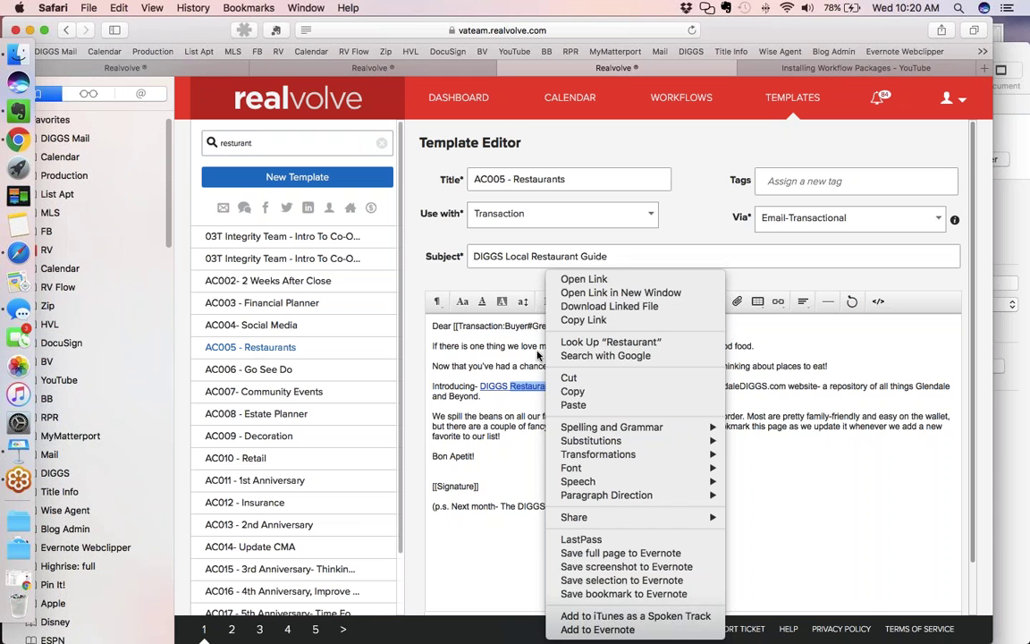
left_click(584, 280)
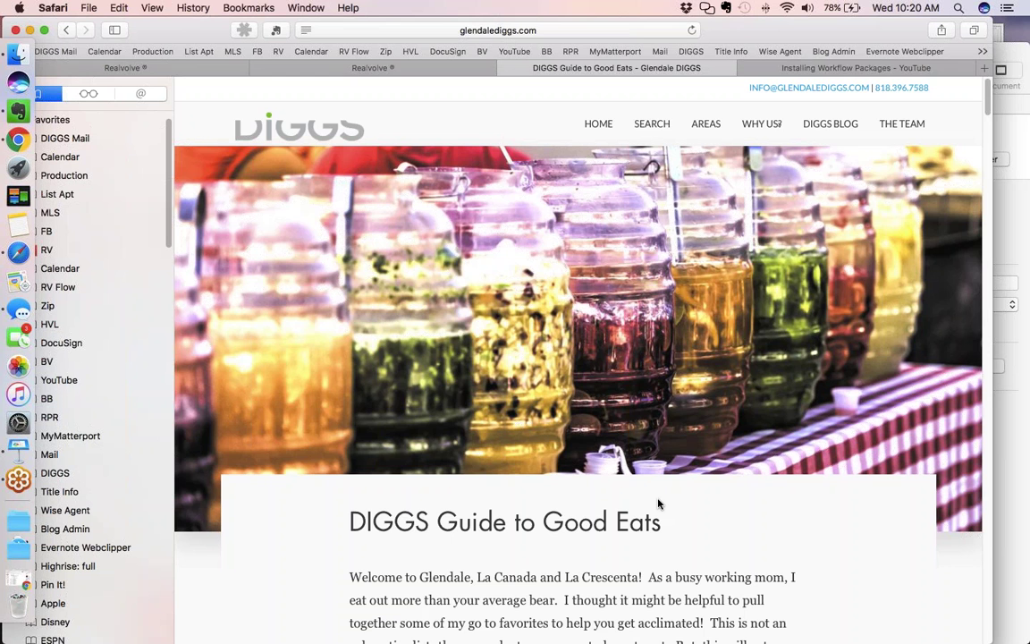
Scroll through the Downtown Glendale restaurant entries down to Bourbon Steak
scroll(659, 503, "down", 5)
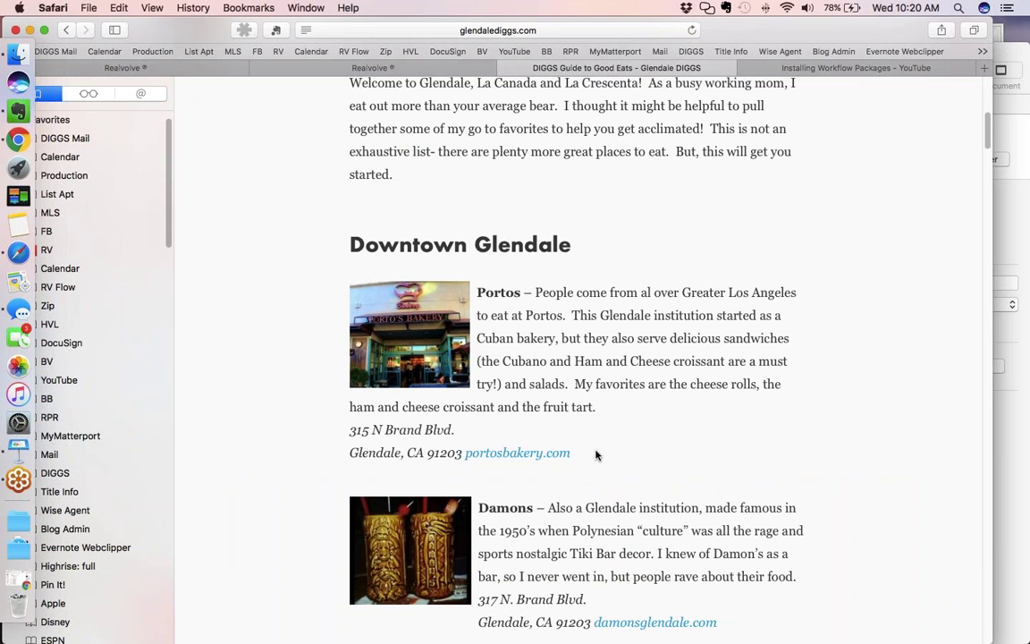
scroll(596, 456, "down", 5)
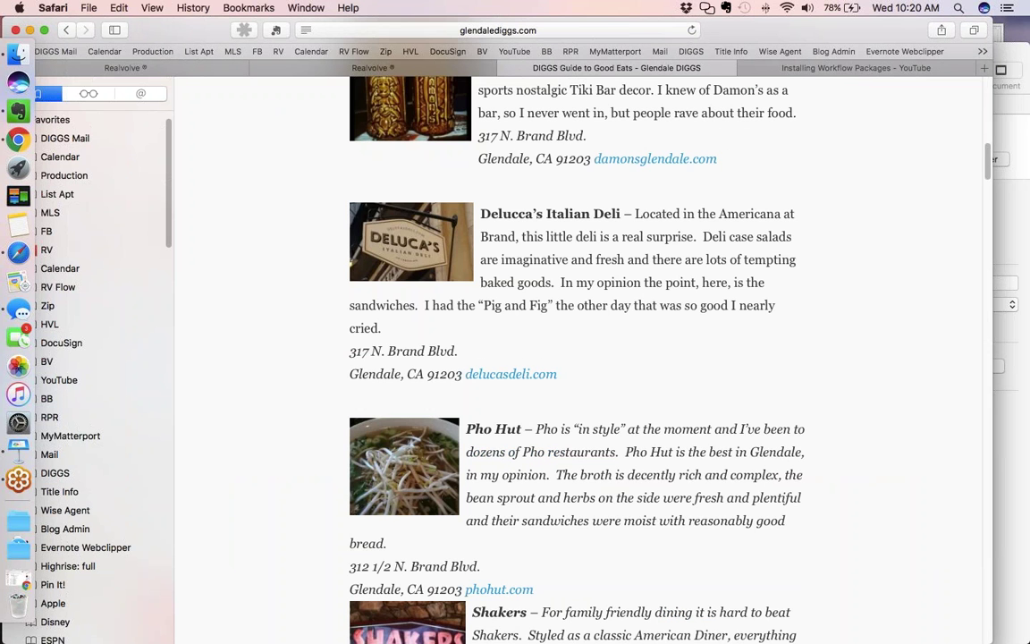
scroll(577, 358, "down", 2)
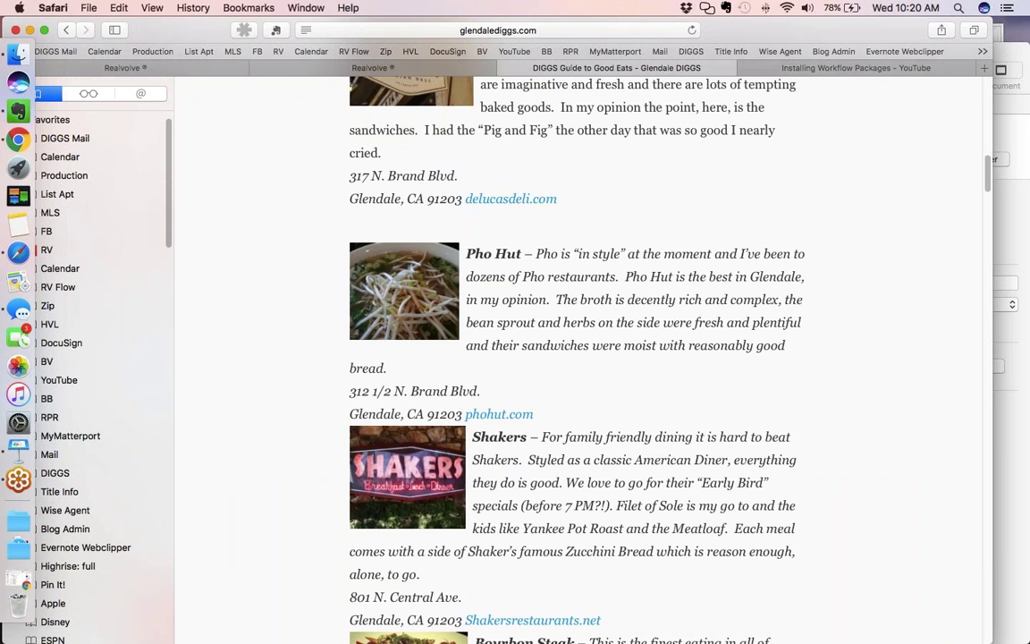
scroll(604, 250, "down", 3)
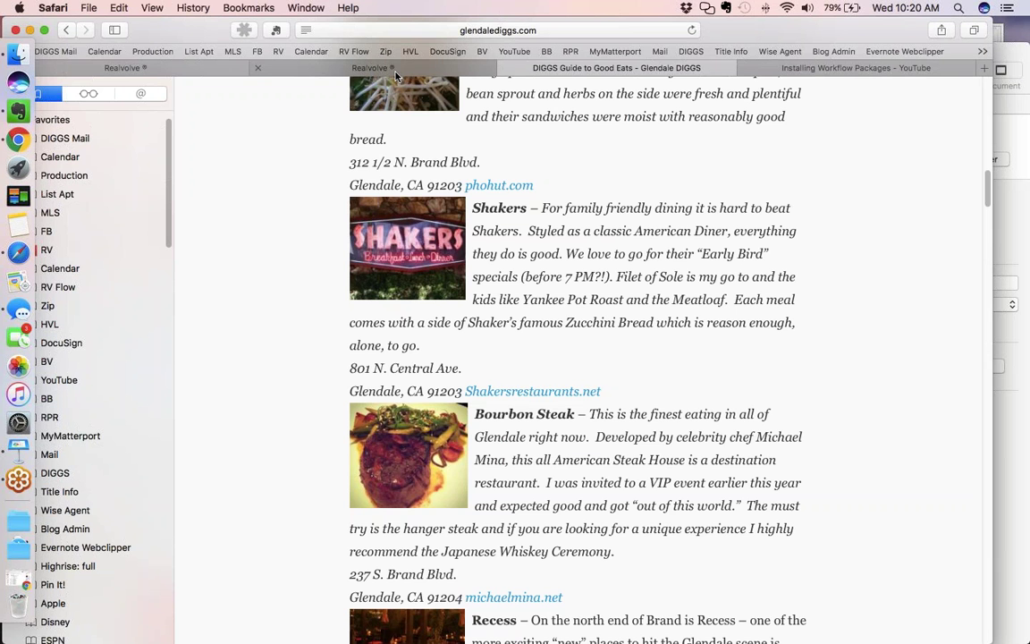
left_click(395, 71)
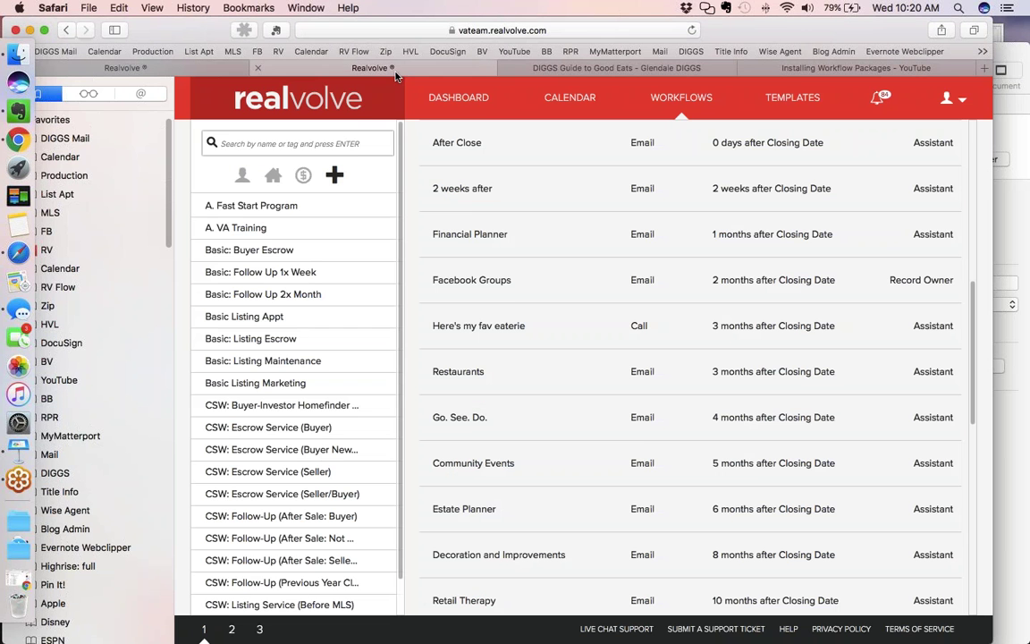
left_click(551, 70)
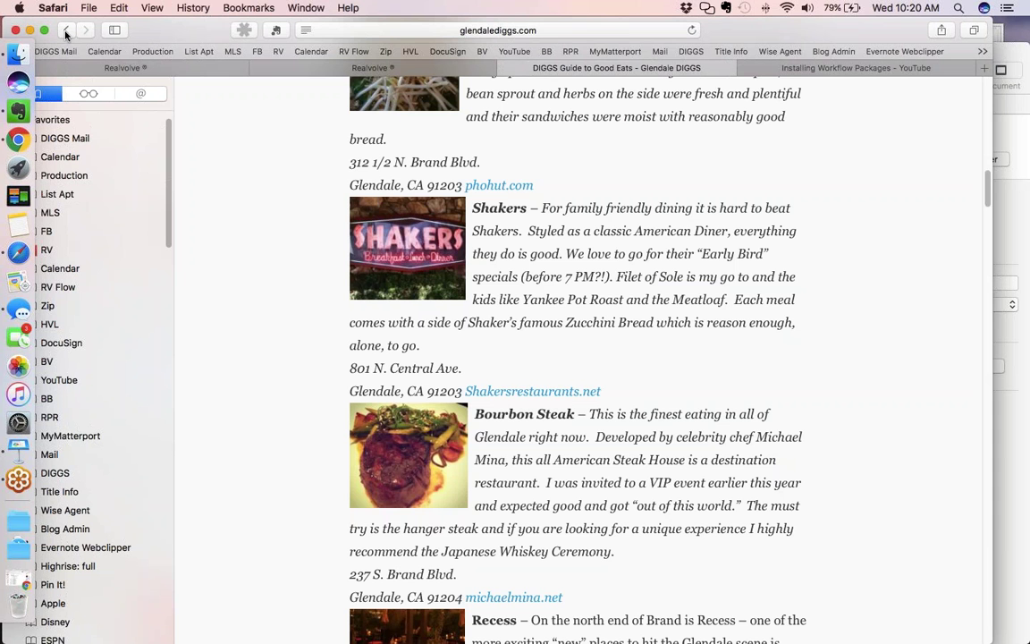
Go back from the guide page to the AC005 - Restaurants template
left_click(65, 34)
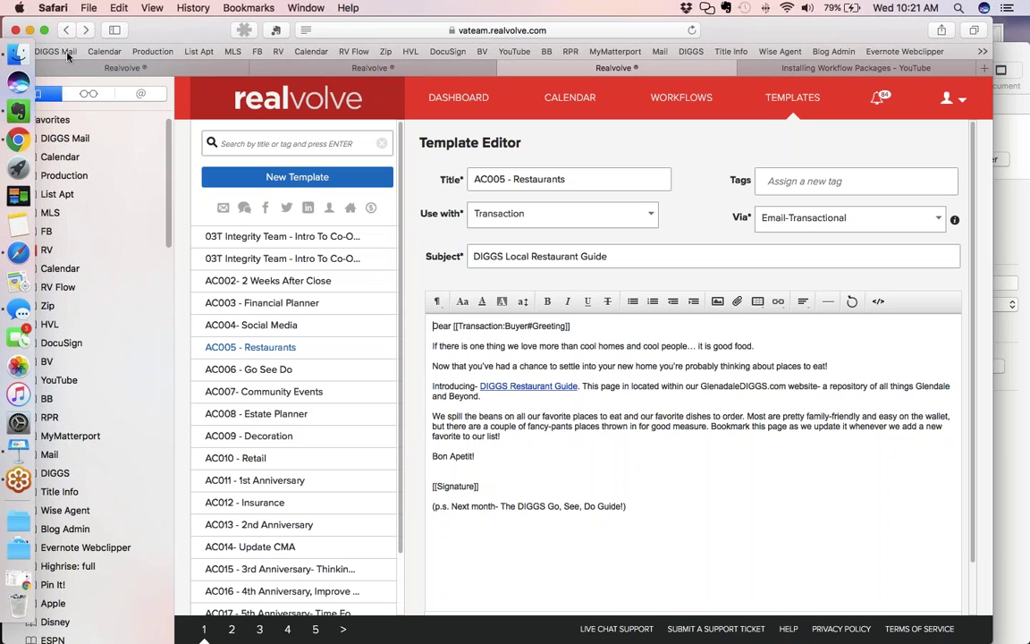
mouse_move(366, 365)
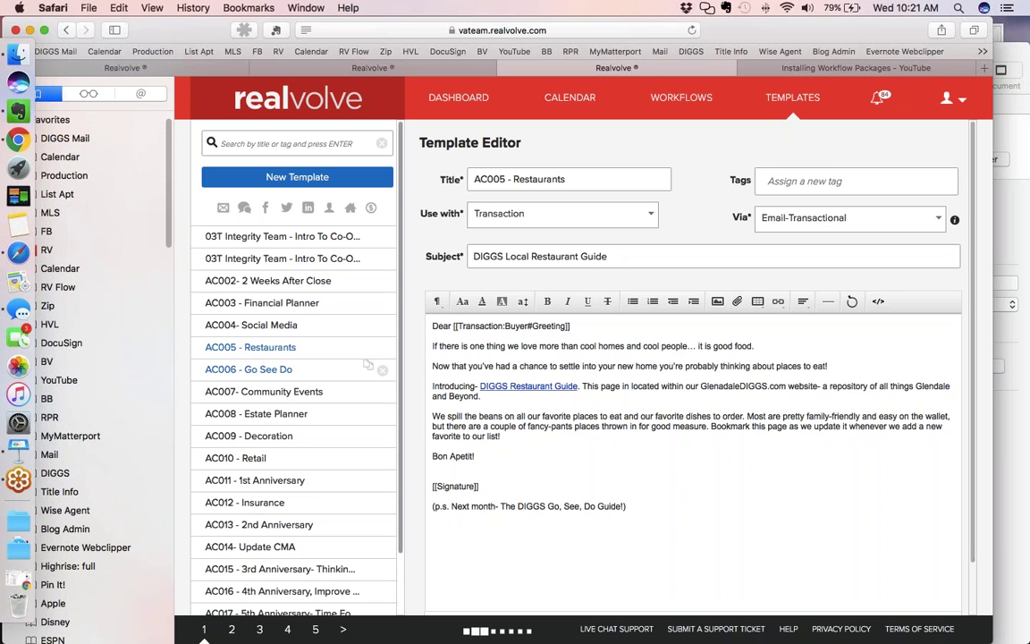
Open the AC006 - Go See Do template from the Templates list
left_click(366, 365)
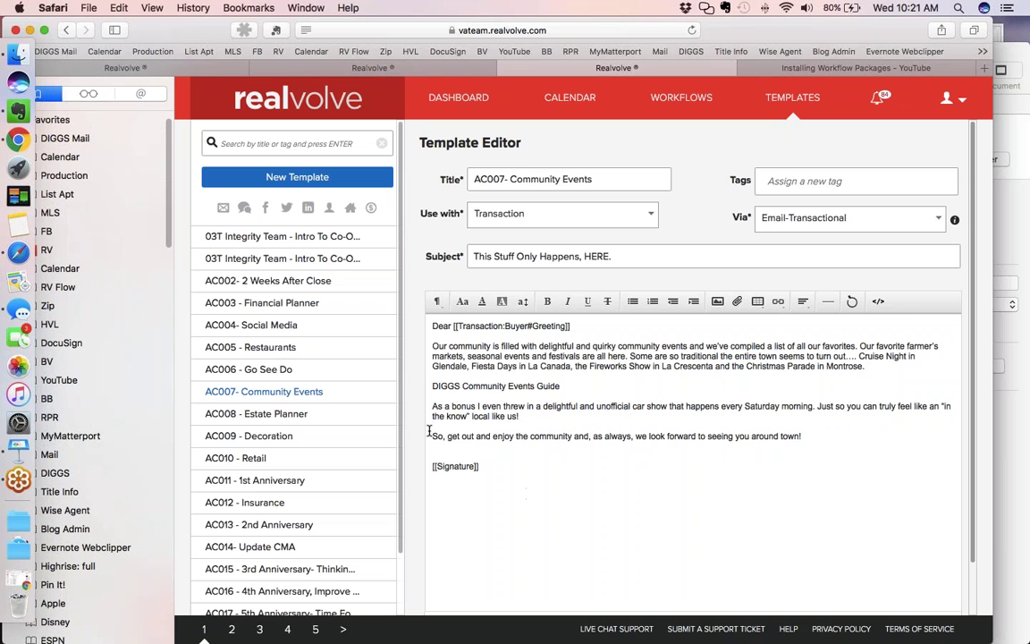
Load AC008 - Estate Planner, subject 'Grownup is a Dirty Word...', recommending an estate-planning attorney
left_click(295, 414)
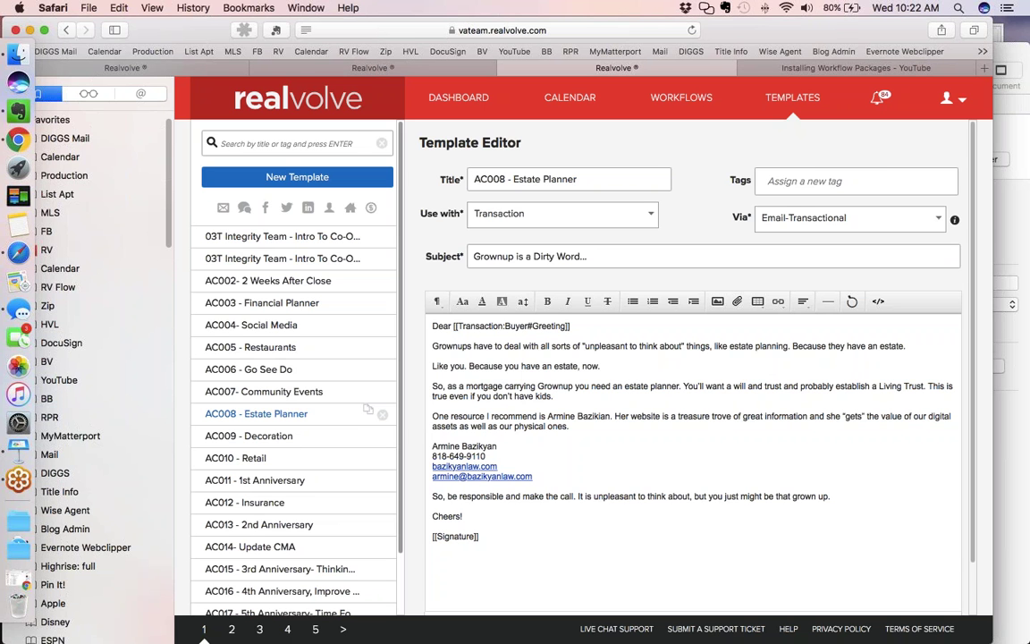
Load AC009 - Decoration, subject 'What do you need to change?', pointing buyers to DIGGSVendors.com
left_click(268, 435)
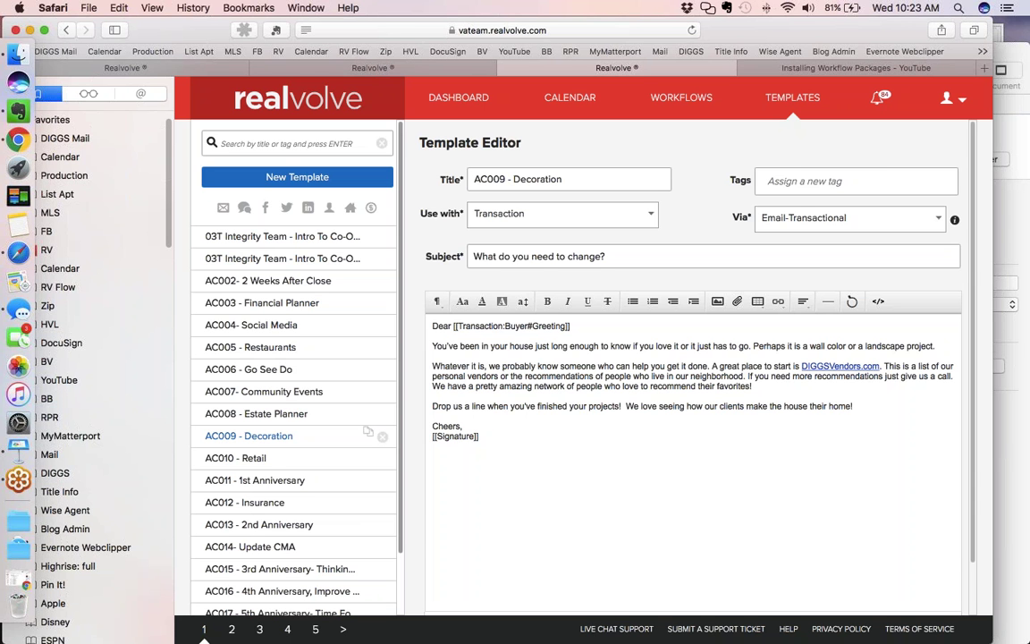
View AC010 - Retail, then load AC011 - 1st Anniversary, subject 'Happy Home Anniversary!!!!'
left_click(261, 463)
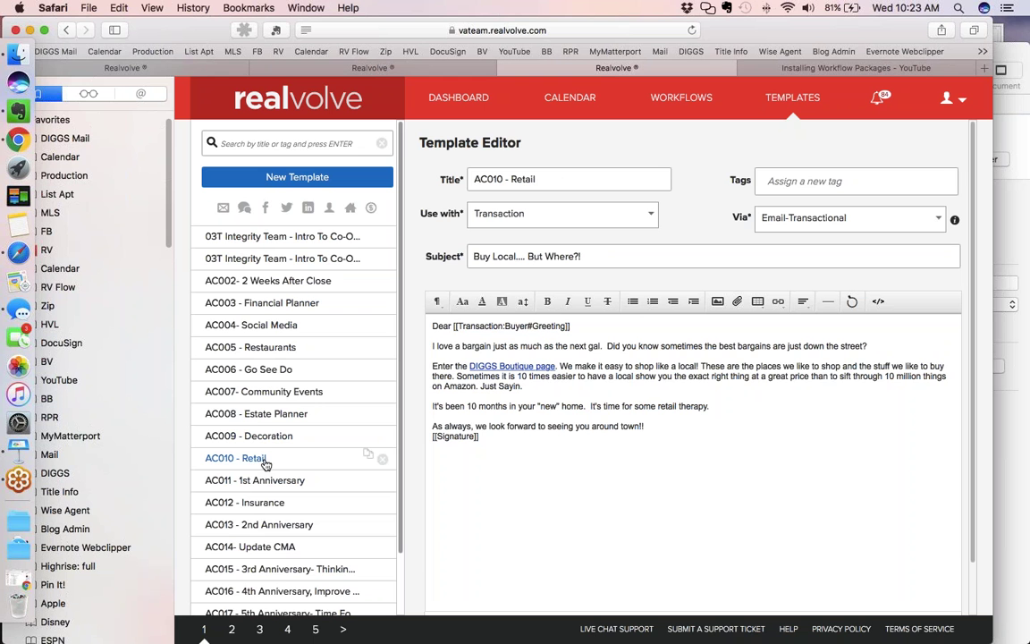
scroll(266, 465, "down", 1)
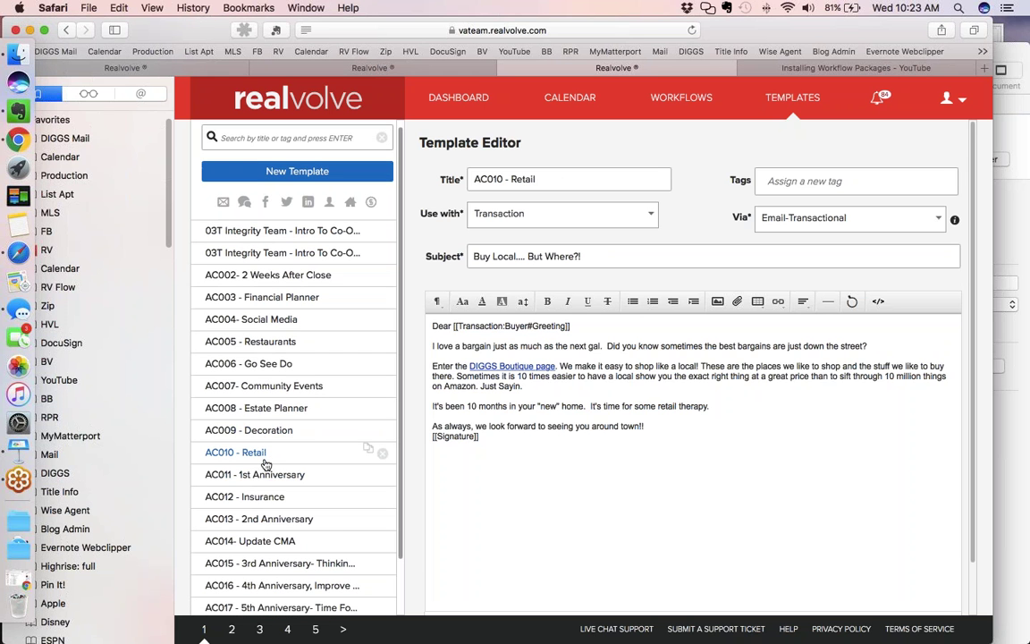
scroll(266, 465, "down", 3)
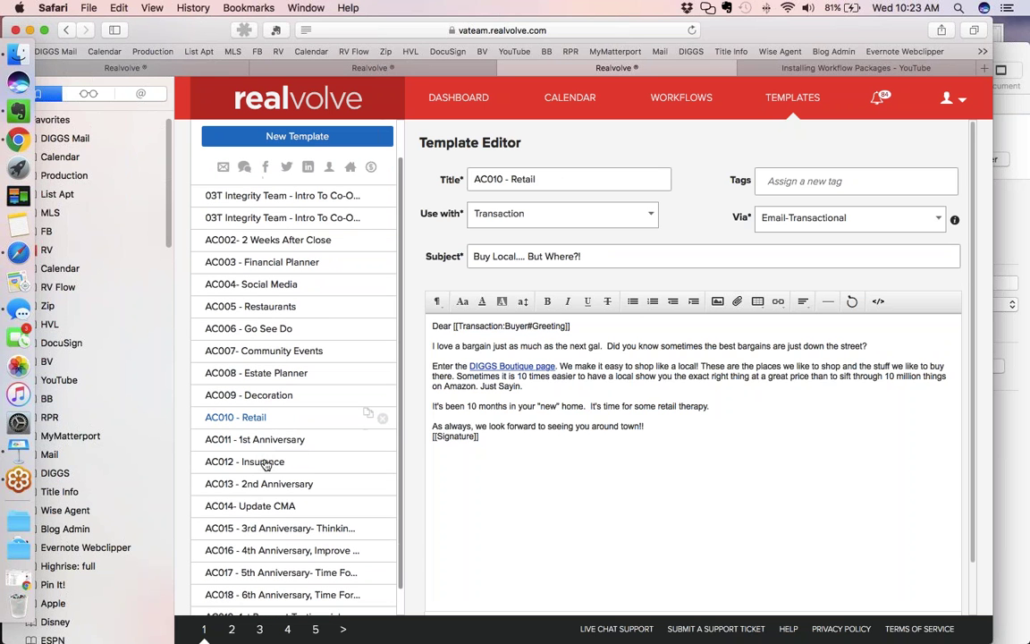
scroll(265, 465, "down", 2)
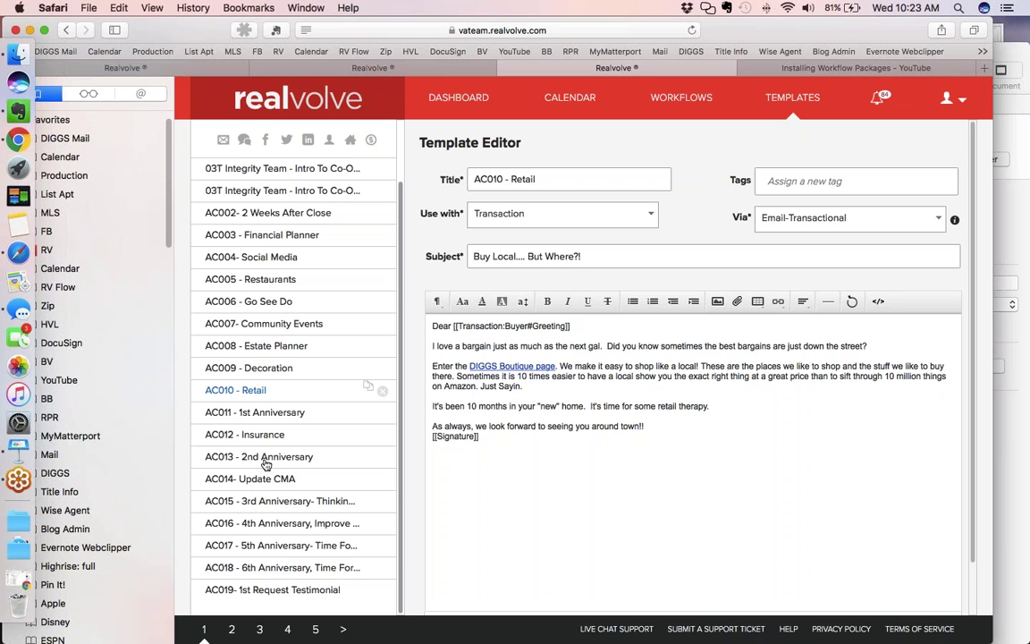
left_click(274, 414)
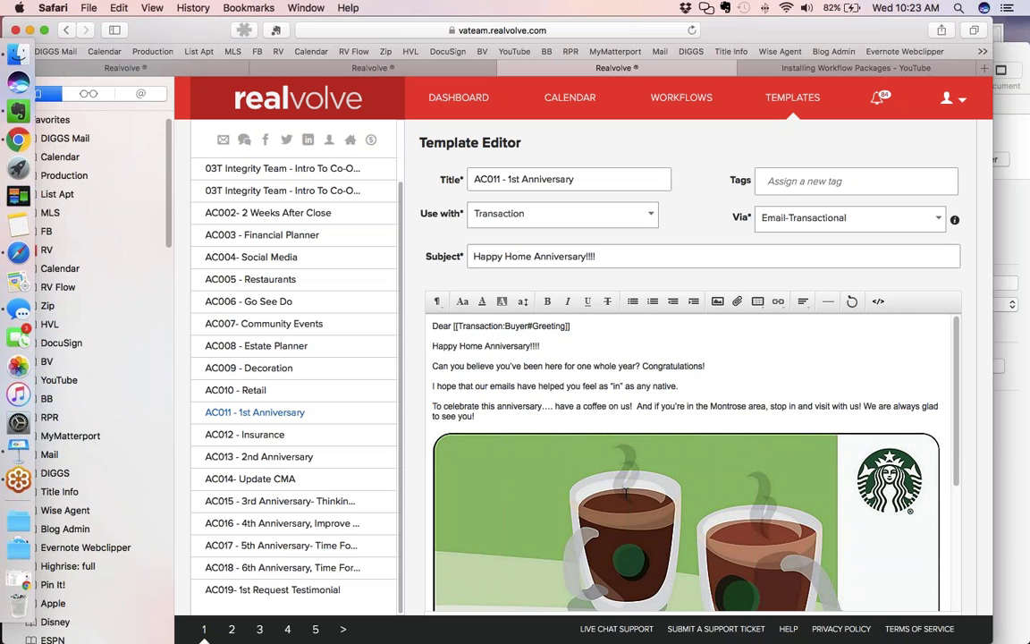
scroll(626, 493, "down", 1)
scroll(626, 493, "down", 5)
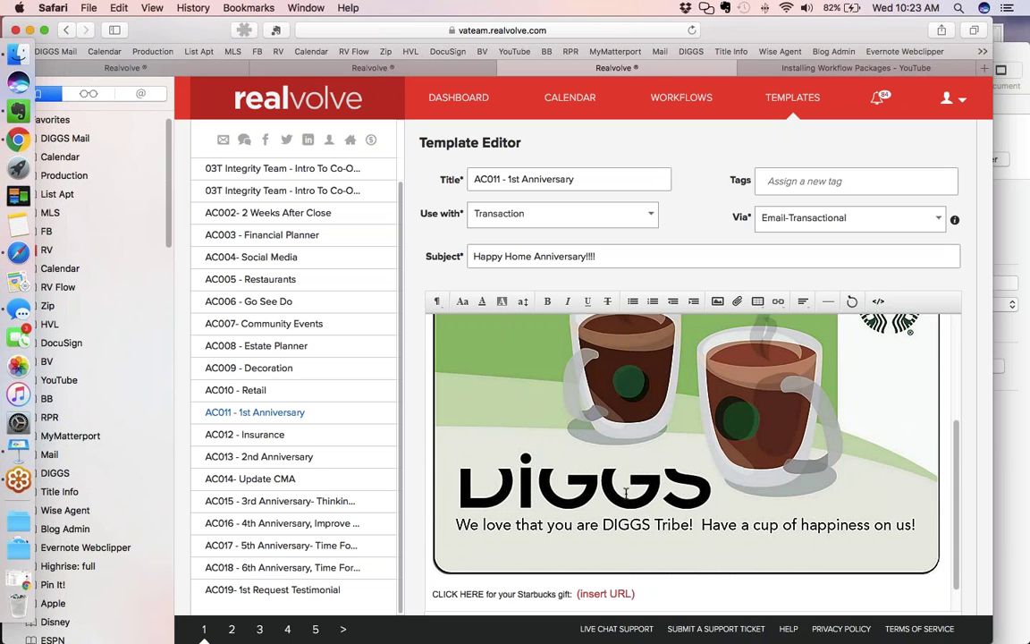
scroll(626, 493, "up", 2)
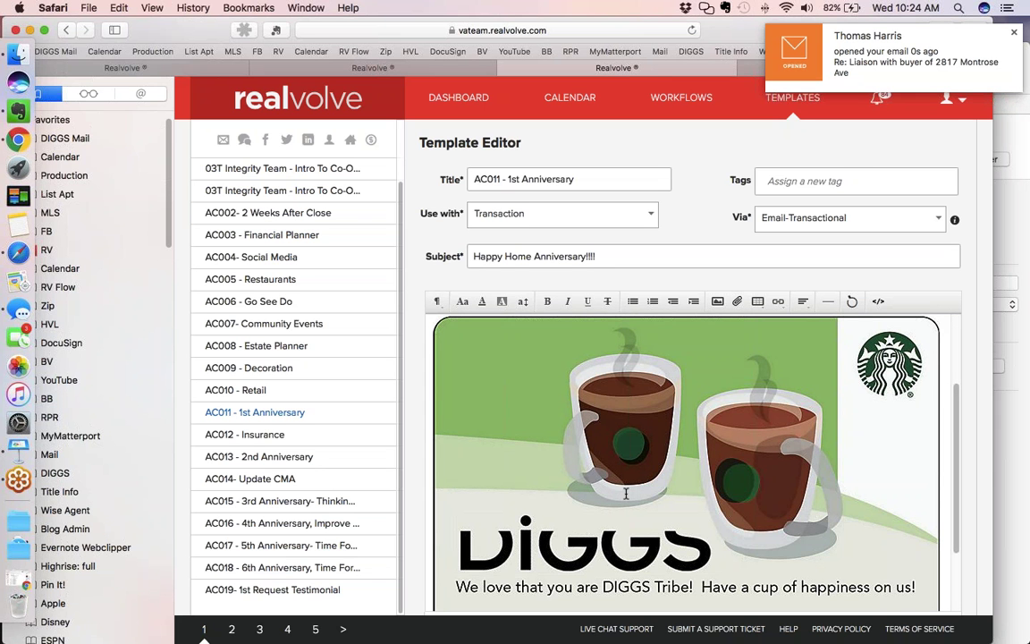
scroll(626, 493, "down", 1)
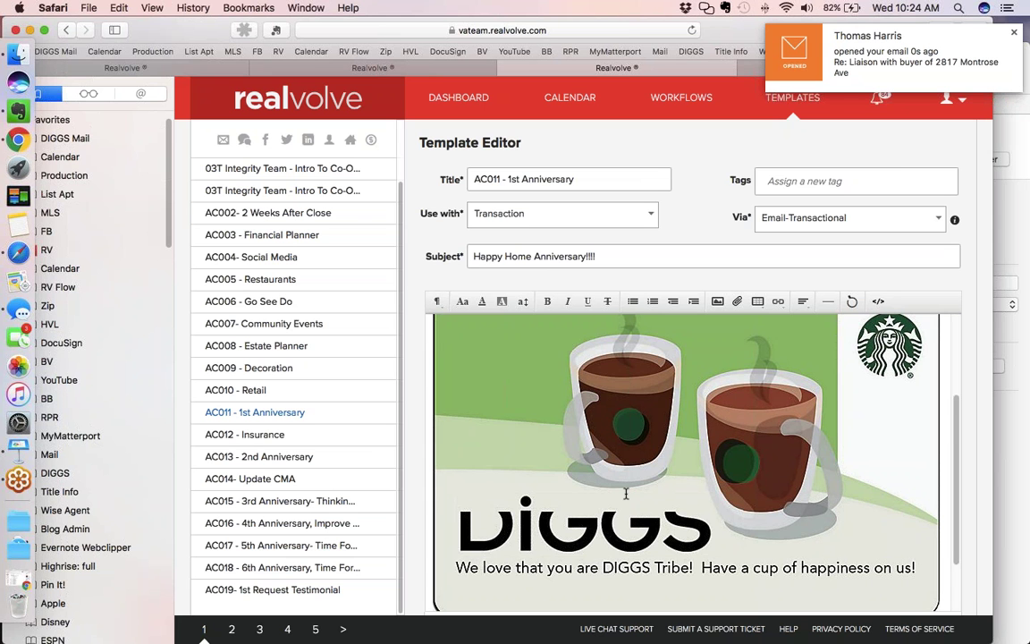
scroll(626, 493, "down", 4)
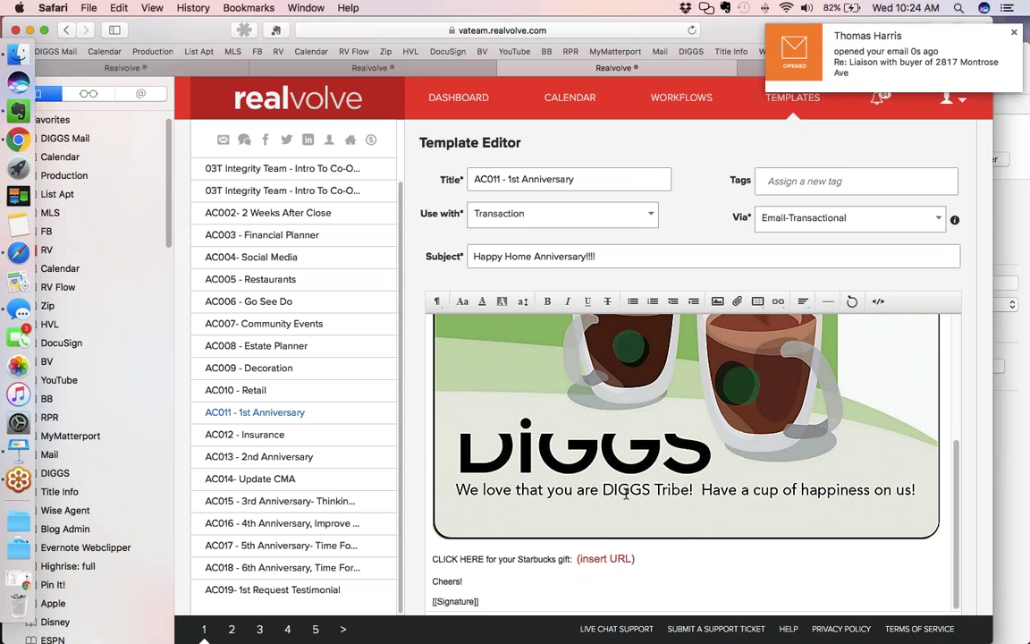
scroll(626, 493, "up", 1)
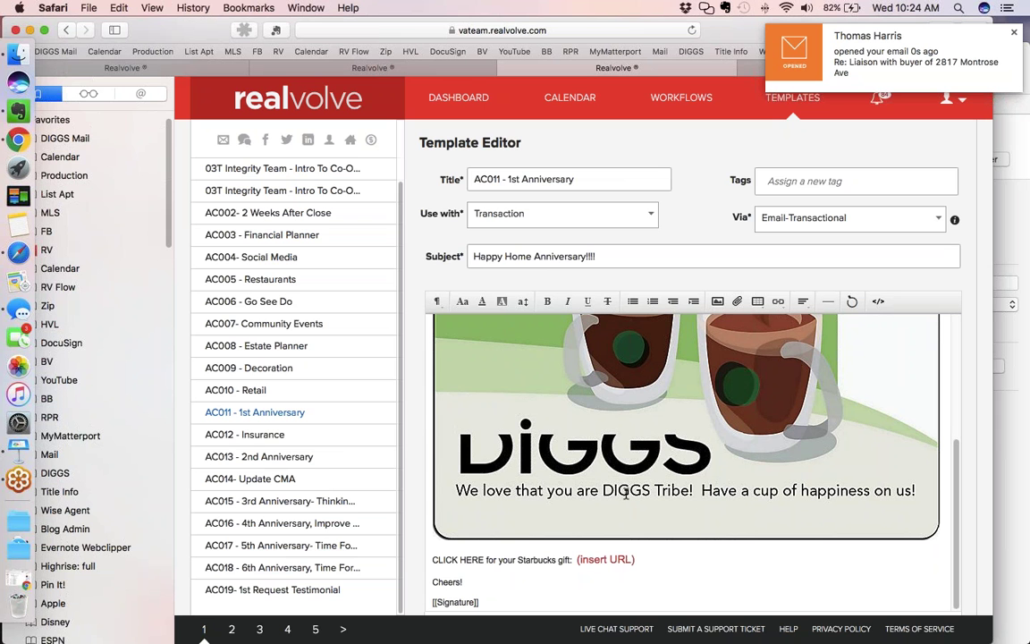
scroll(626, 494, "up", 1)
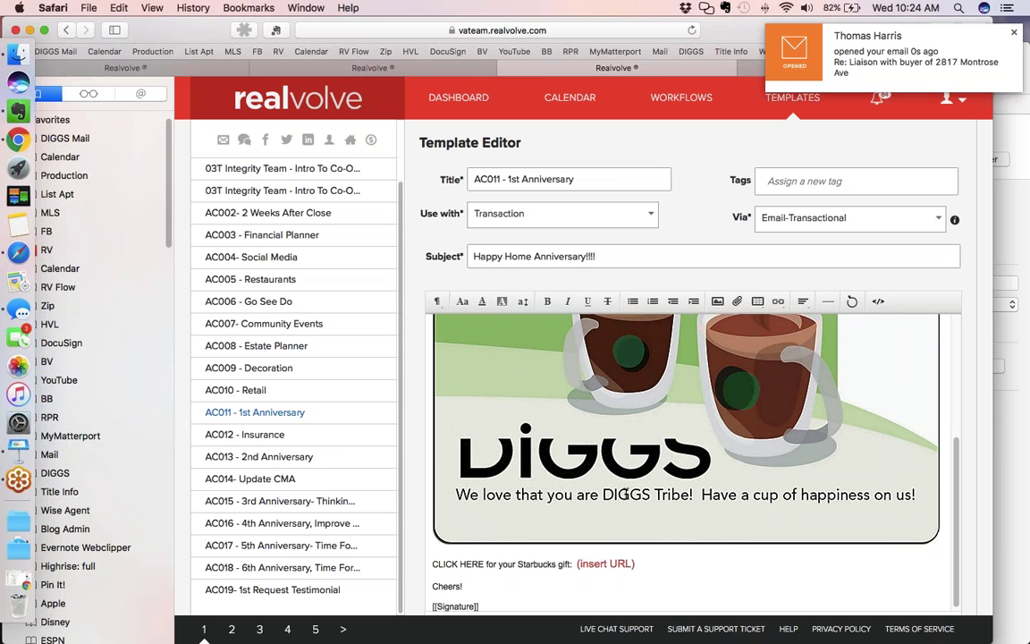
scroll(626, 493, "up", 3)
scroll(626, 493, "up", 5)
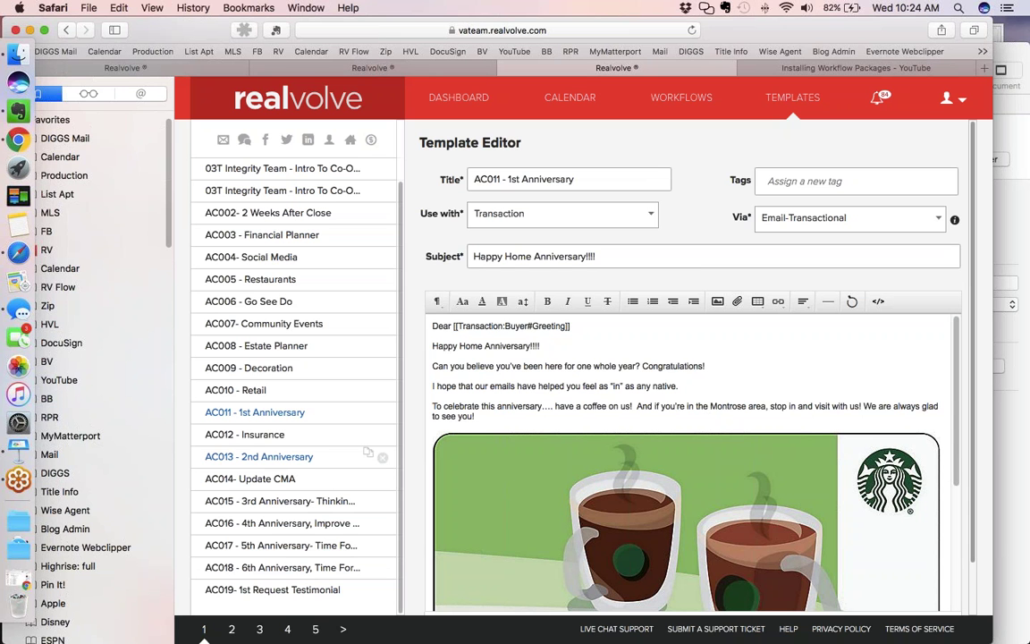
Load AC012 - Insurance, subject 'Is 'Insurance' a dirty word?', recommending an insurance broker
left_click(219, 435)
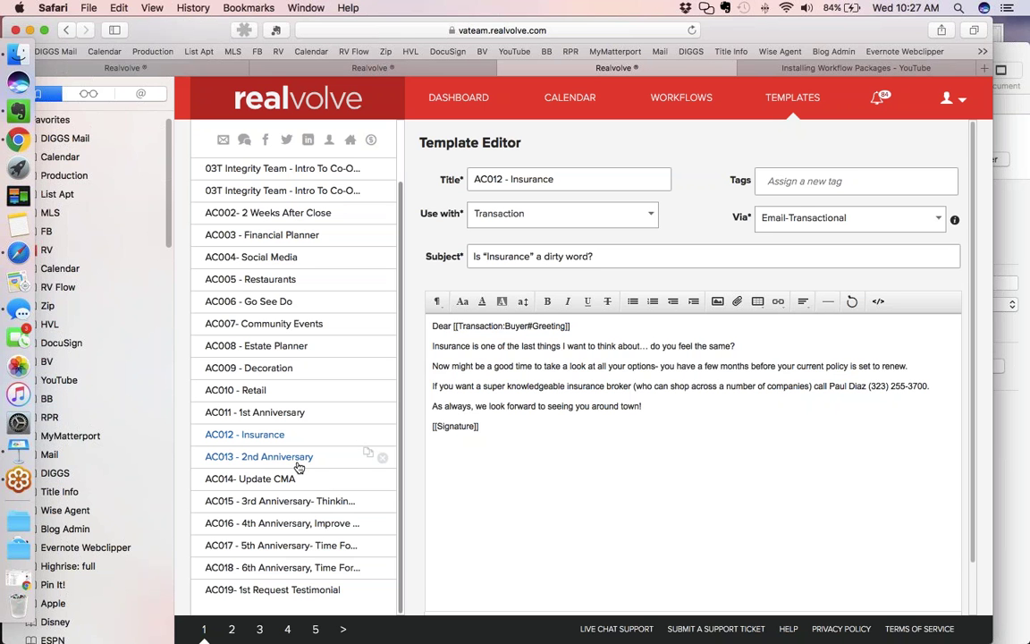
View AC013 - 2nd Anniversary, then load AC014- Update CMA, subject 'Even If You Never Want To Move...'
left_click(298, 467)
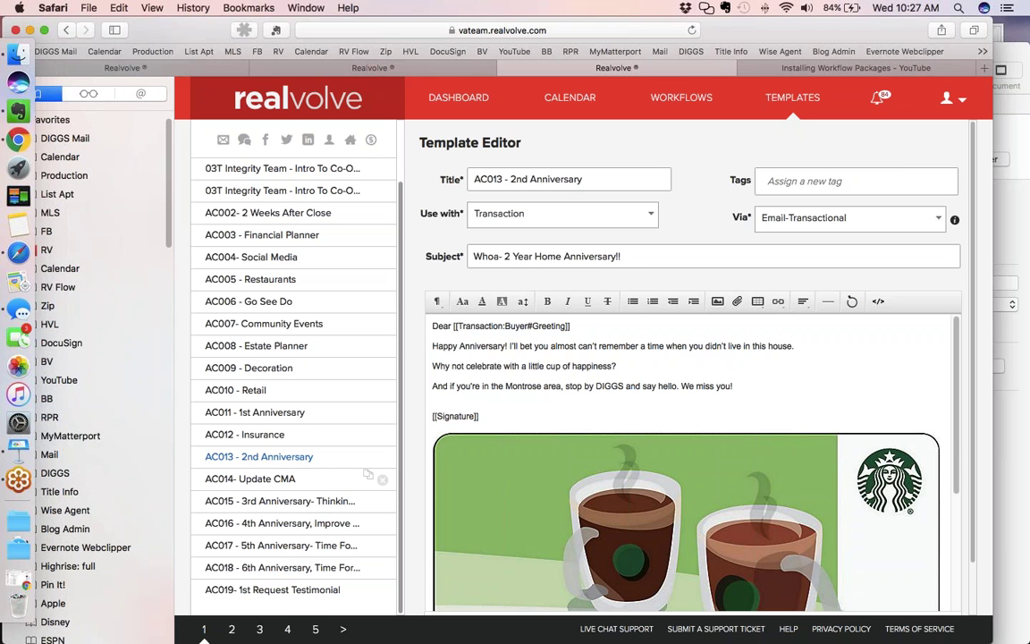
left_click(285, 479)
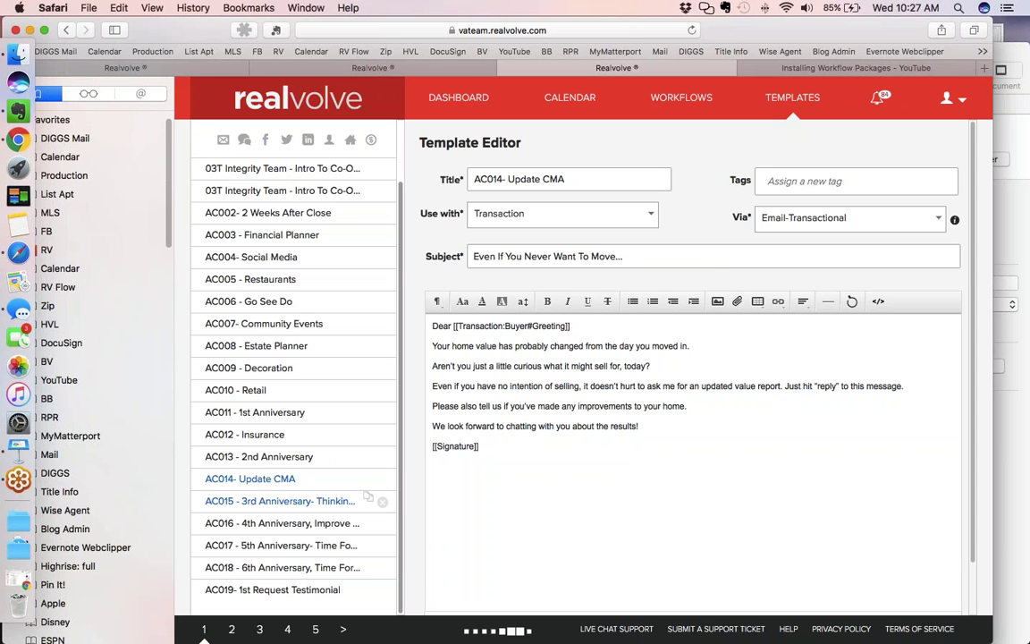
Load AC015 - 3rd Anniversary, subject 'Happy Home Anniversary!', with its Starbucks eCard and DIGGSVendors.com reminder
left_click(367, 497)
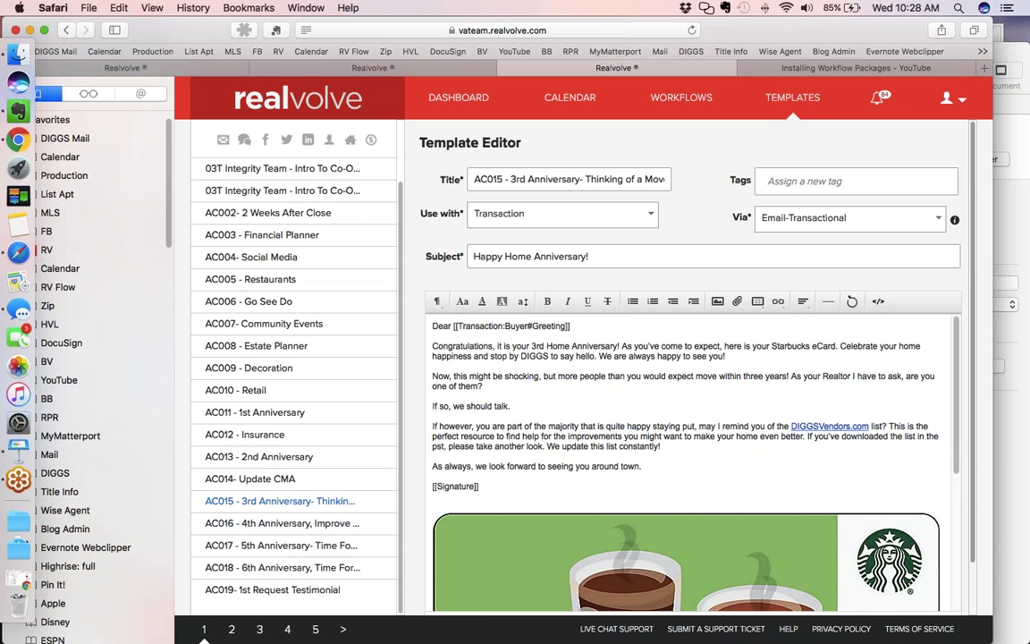
View AC016 - 4th Anniversary, then load AC017 - 5th Anniversary- Time for Investment
left_click(258, 535)
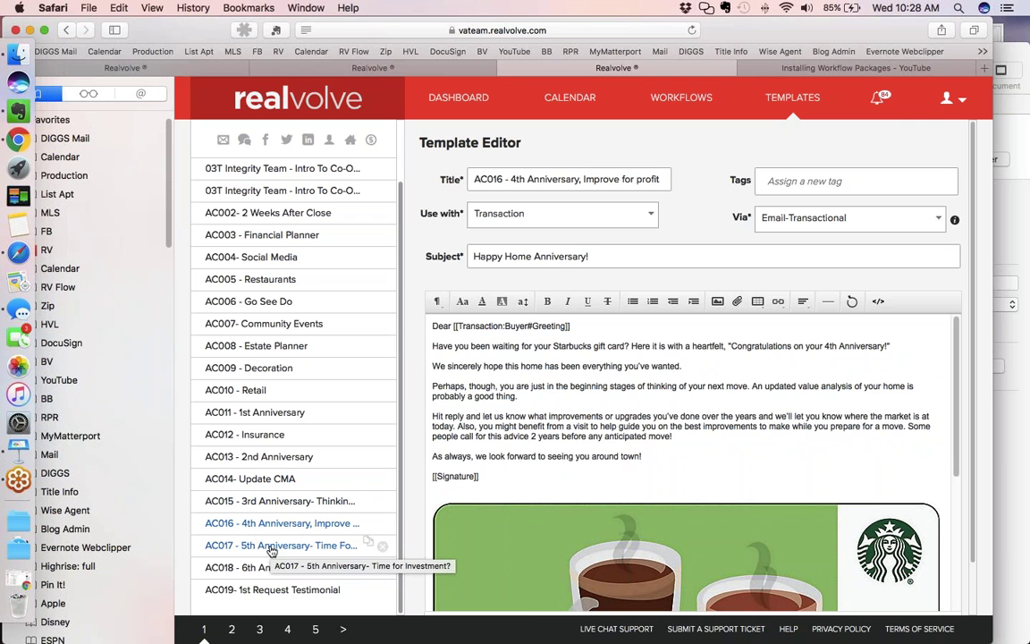
left_click(271, 547)
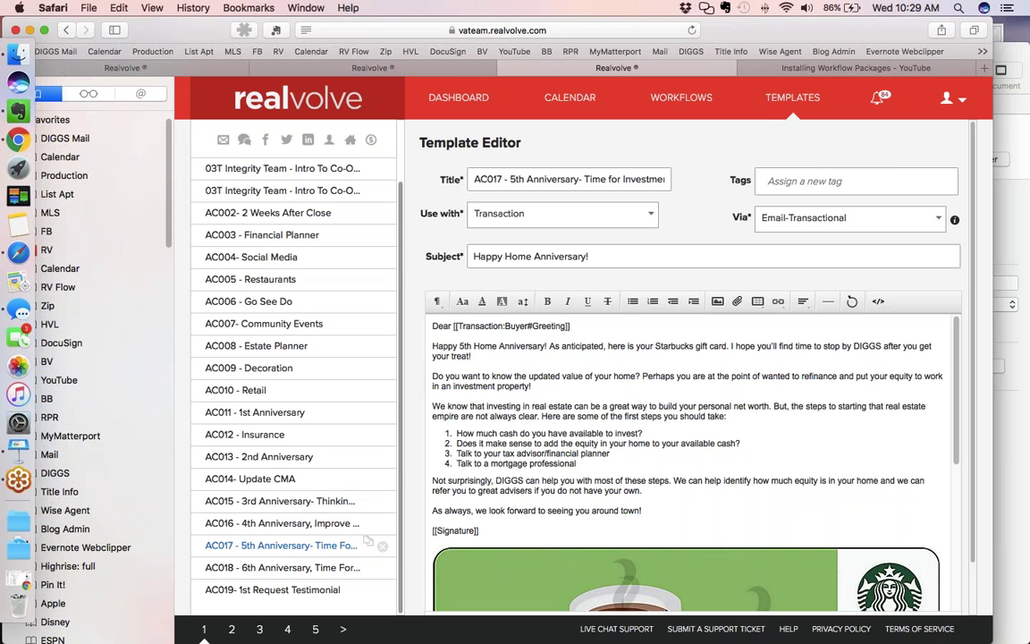
View AC018 - 6th Anniversary, then bring forward Keynote's $149 Buyer After Close Workflow offer slide (10/31 - 11/17)
left_click(280, 576)
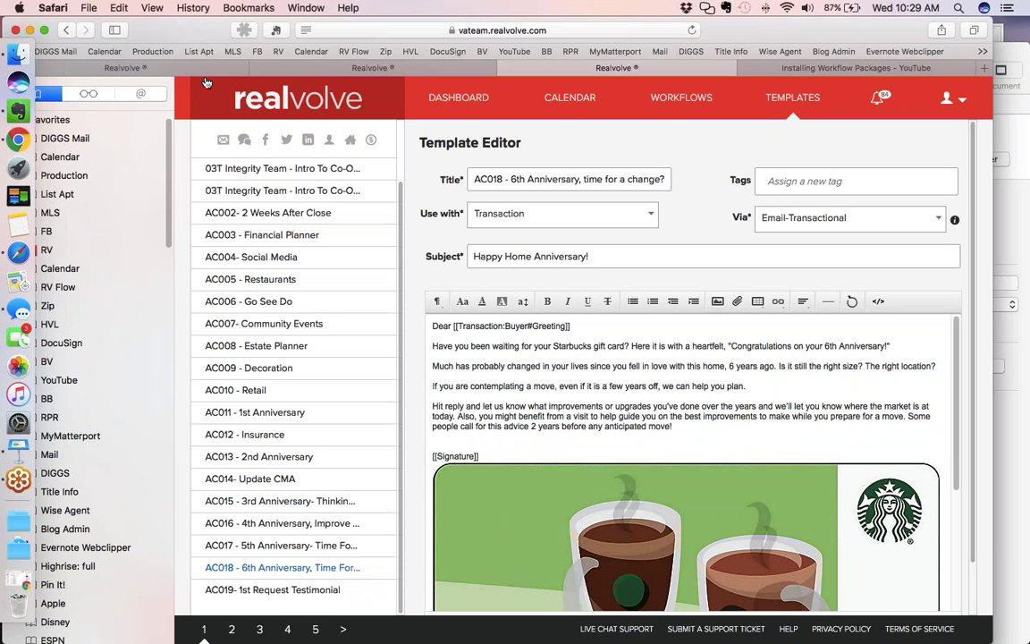
left_click(19, 447)
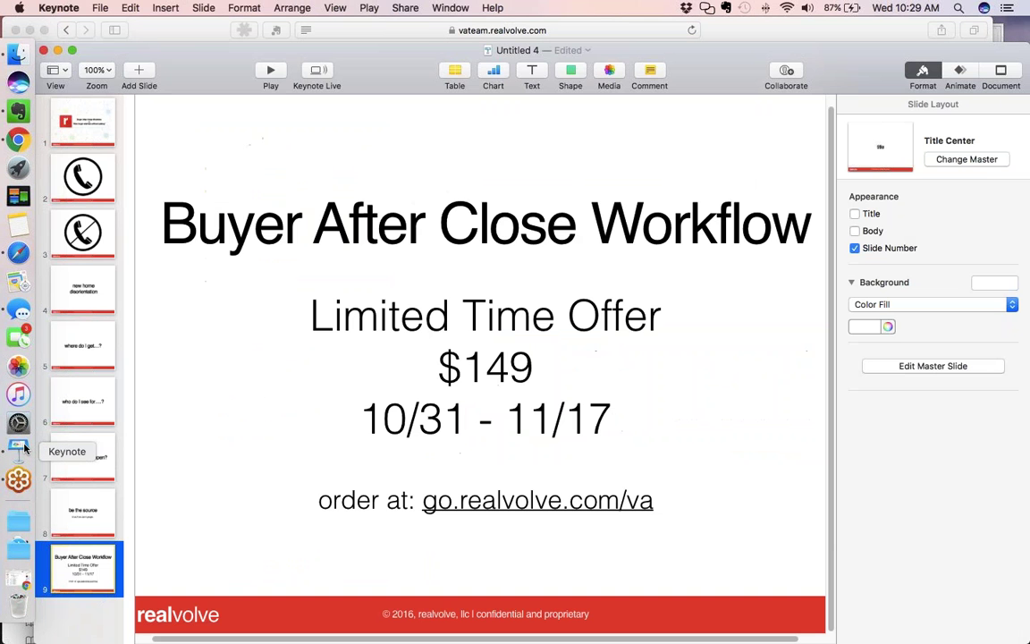
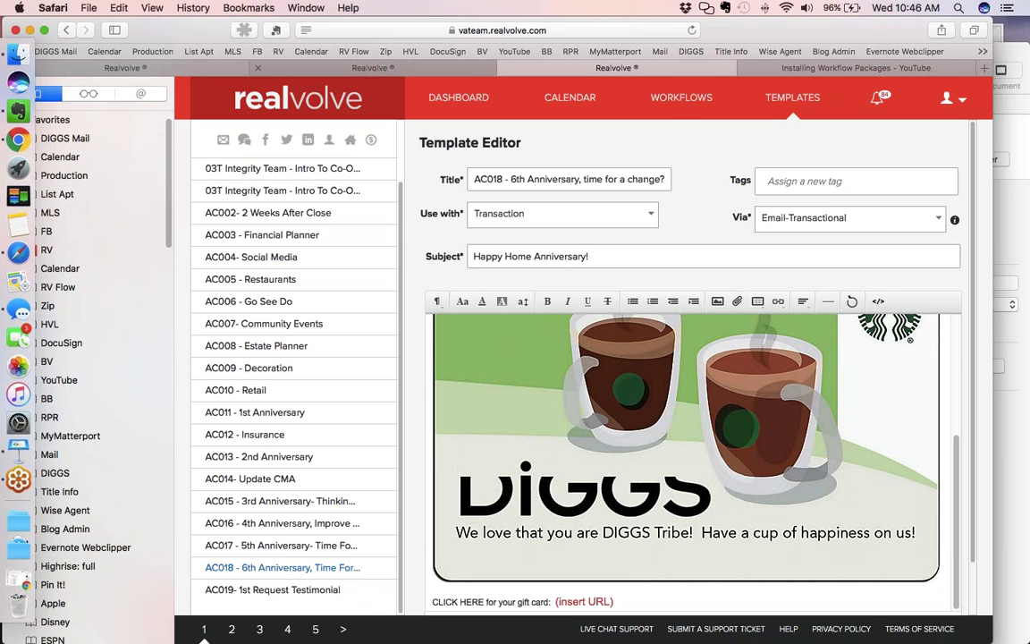
Preview the 'Here's my fav eaterie' call activity, then close it without changes
left_click(372, 68)
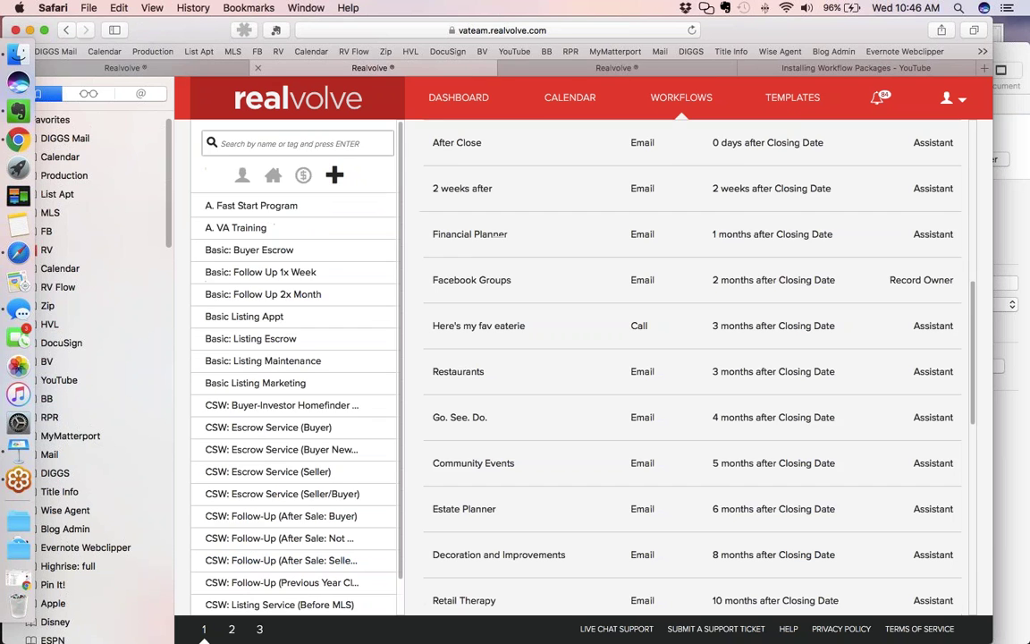
mouse_move(680, 304)
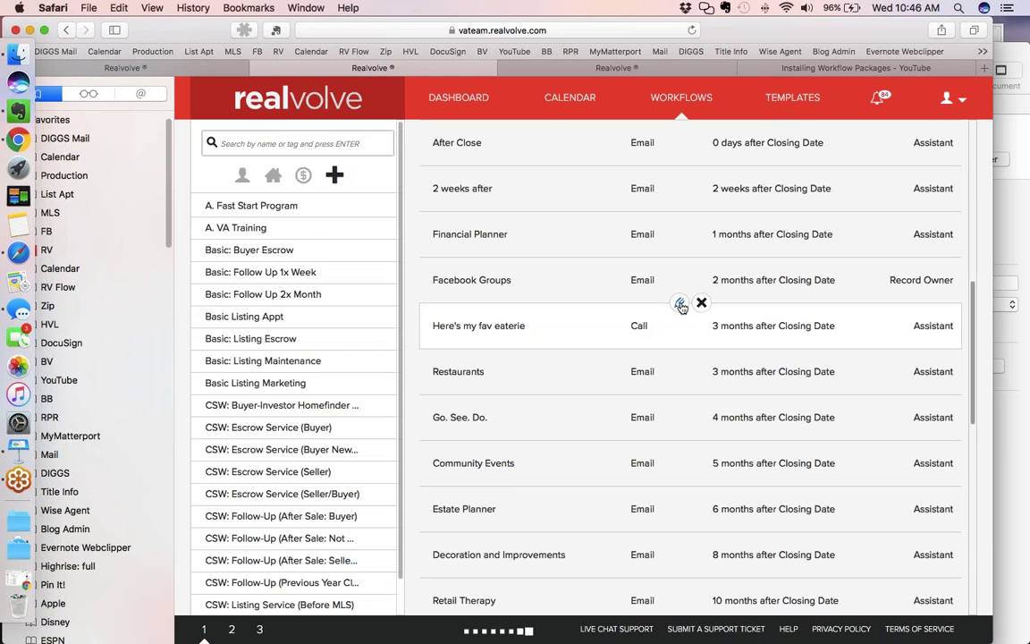
left_click(680, 304)
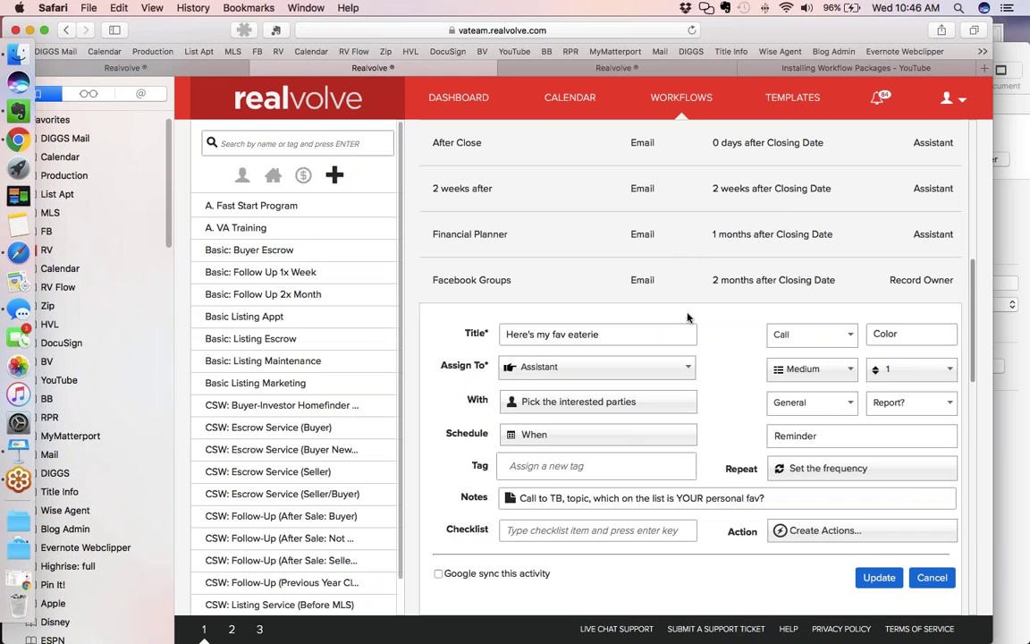
scroll(684, 329, "down", 1)
scroll(680, 338, "down", 5)
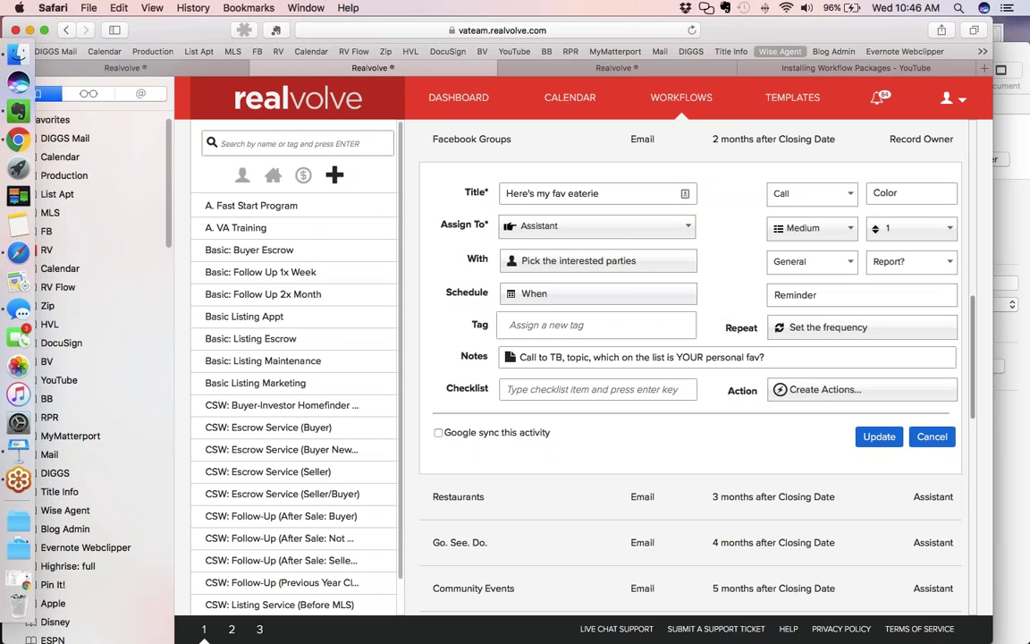
left_click(932, 437)
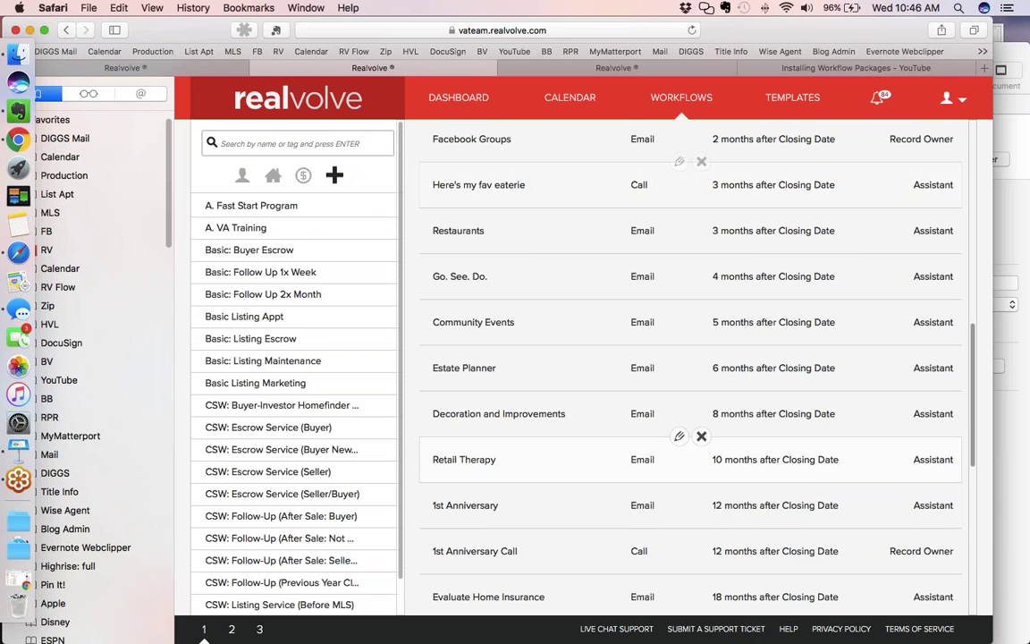
Open the '2 weeks after' activity with its home warranty notes and email action
scroll(585, 301, "up", 1)
scroll(585, 301, "up", 4)
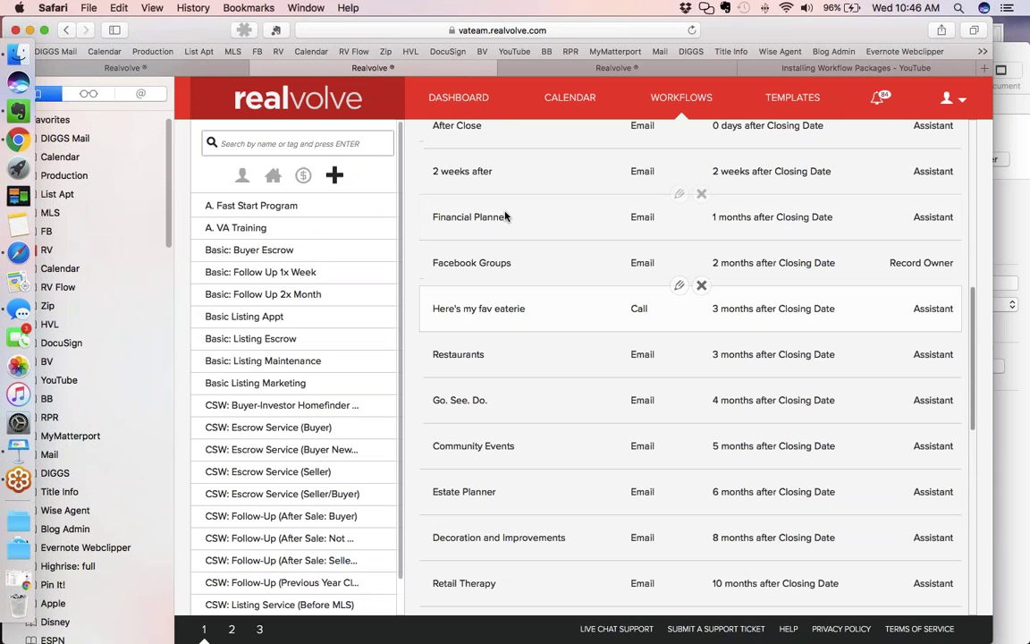
left_click(680, 150)
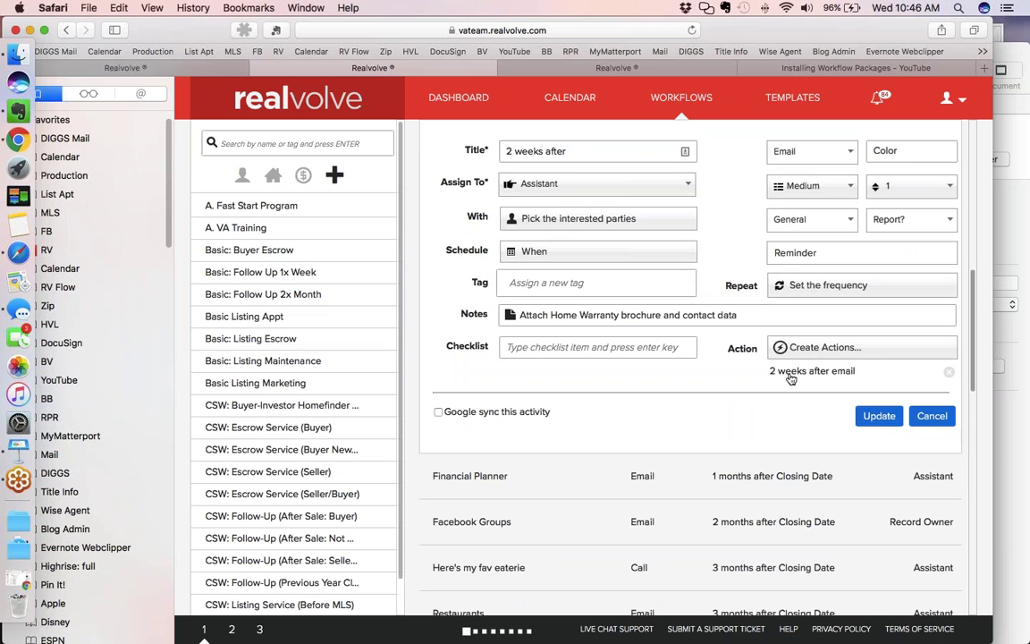
Inspect the '2 weeks after email' action: manual sending with preview, template 'AC002- 2 weeks after close'
left_click(791, 379)
scroll(736, 403, "down", 1)
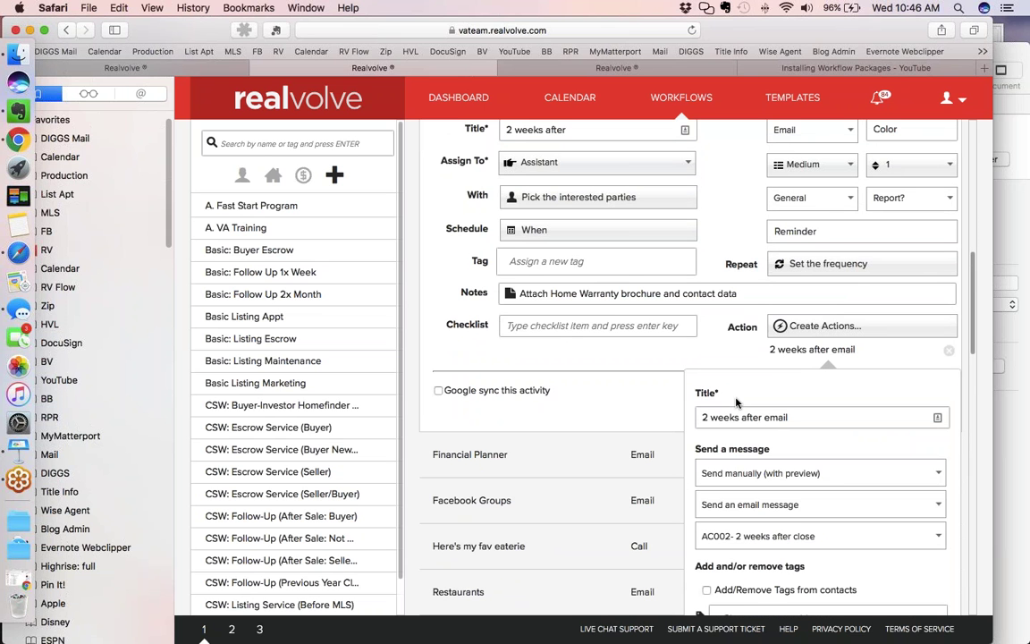
scroll(737, 404, "down", 1)
scroll(736, 404, "down", 2)
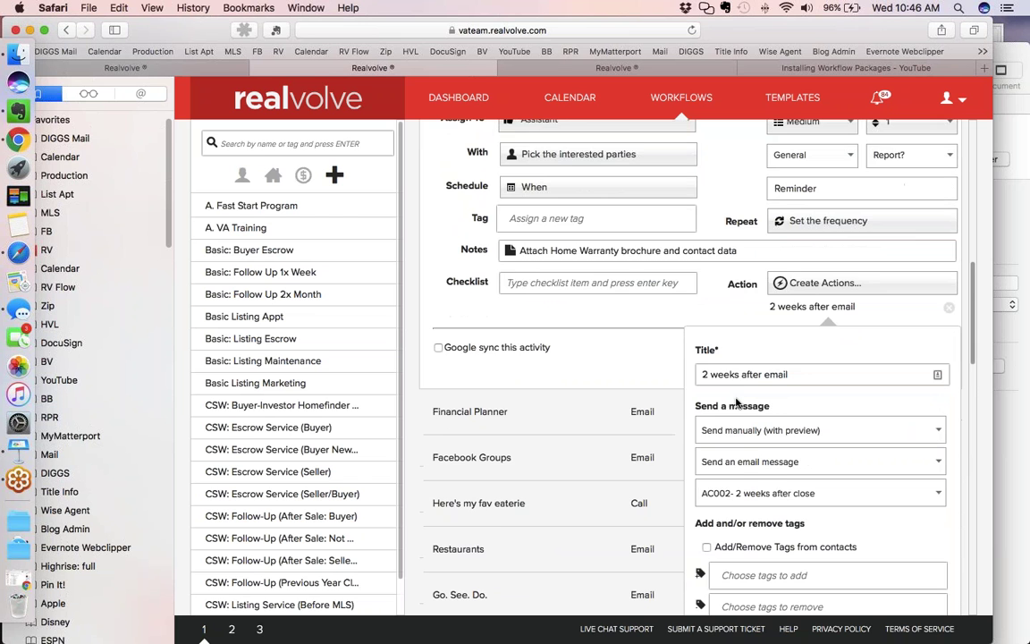
scroll(736, 404, "down", 5)
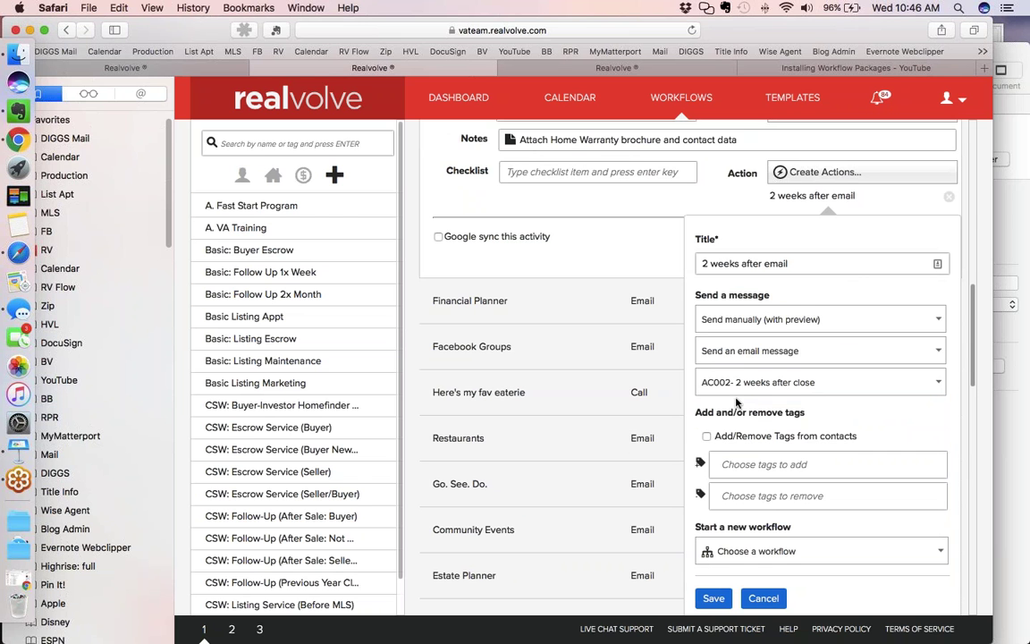
scroll(736, 403, "down", 1)
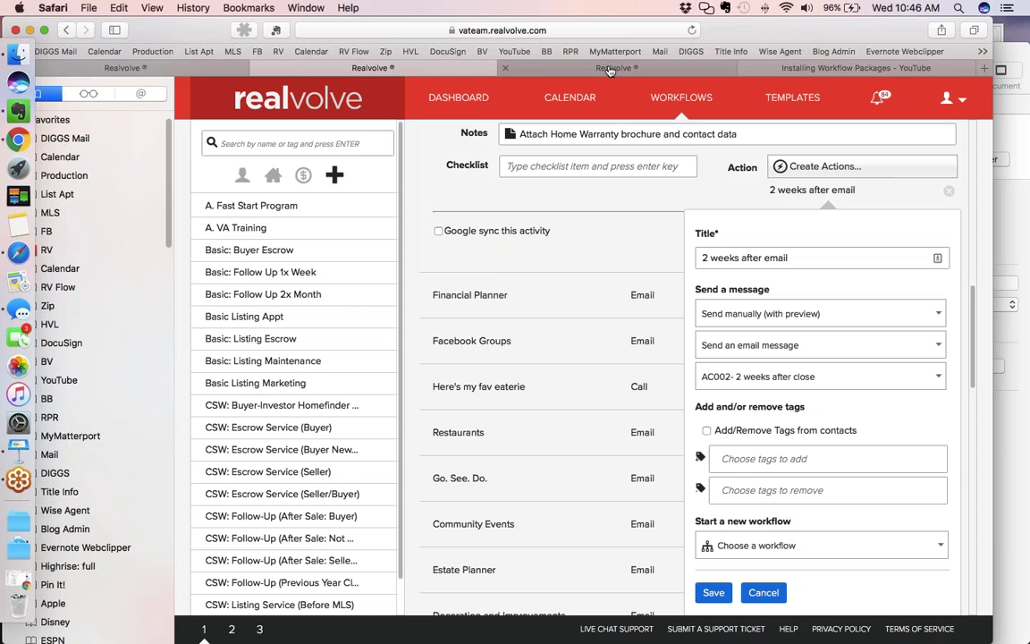
Search the email templates for 'ac002', correcting an initial 'ac001' search after rechecking the action
left_click(608, 69)
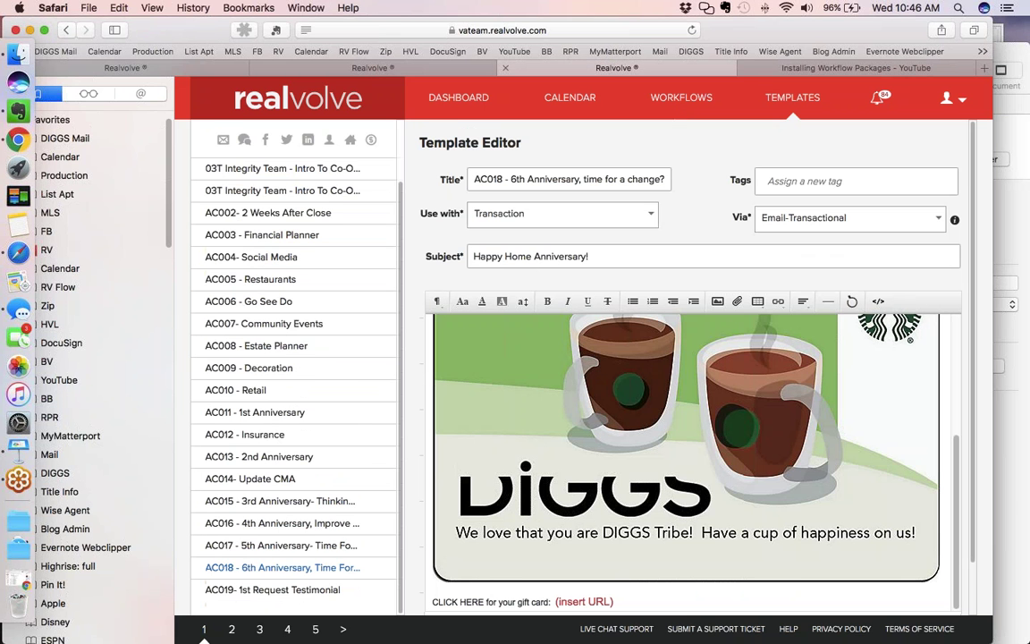
left_click(287, 133)
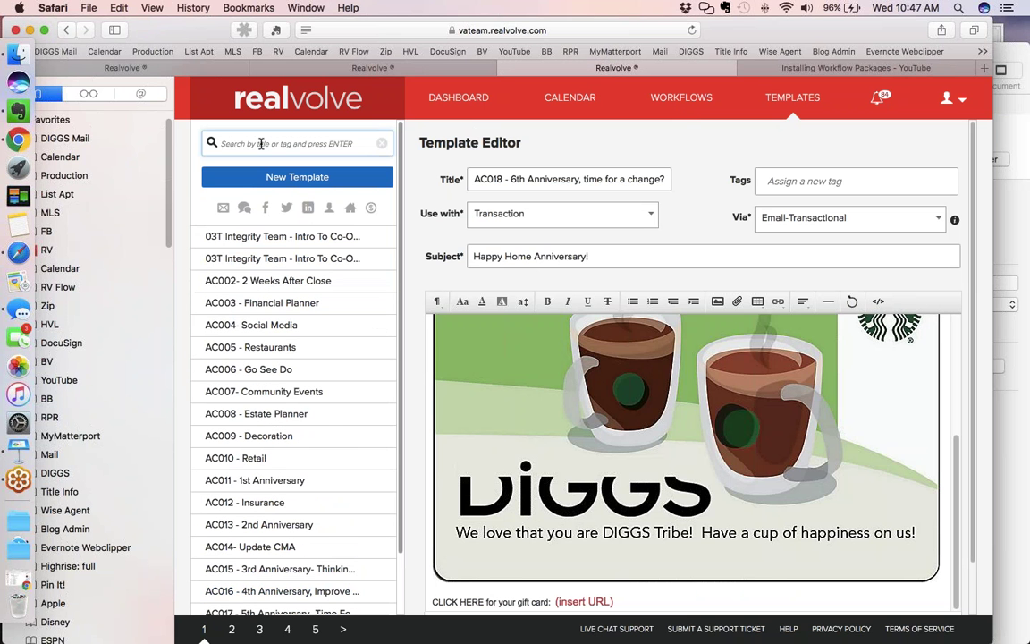
type("ac001")
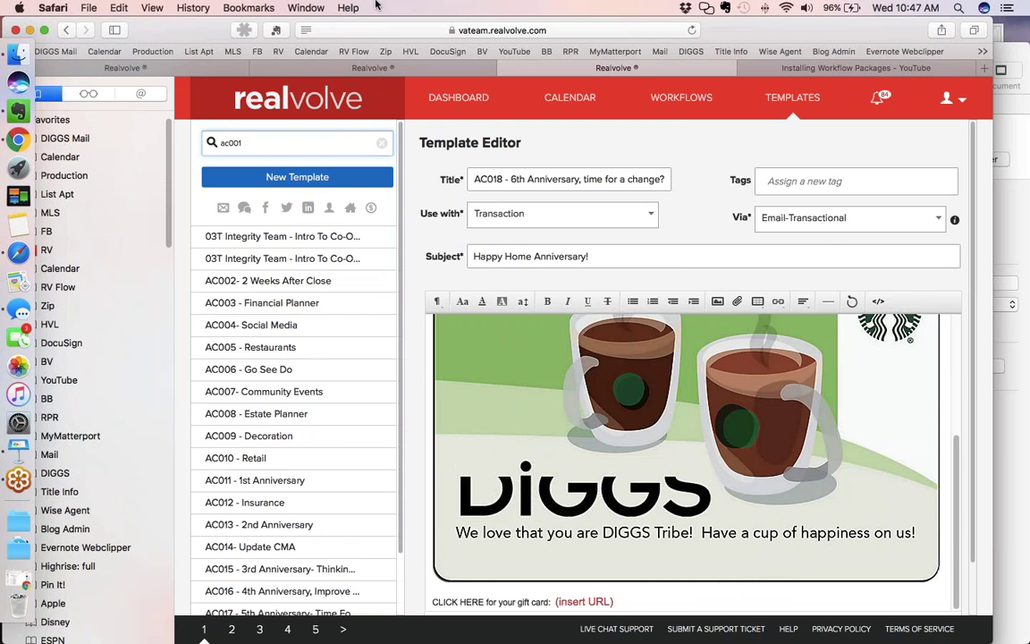
left_click(420, 68)
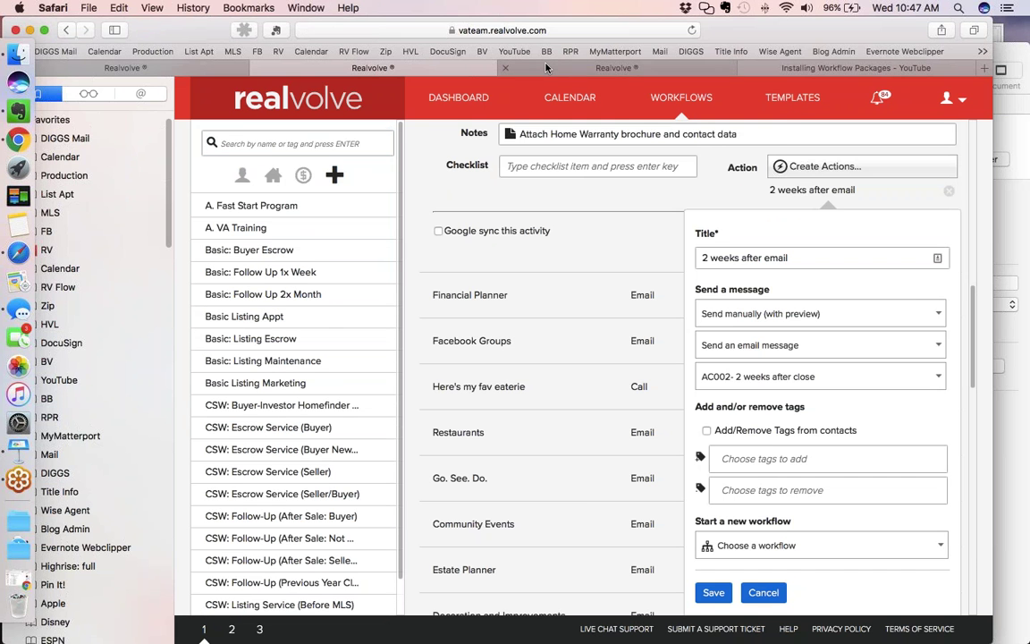
left_click(547, 68)
left_click(257, 143)
key("BackSpace")
type("2")
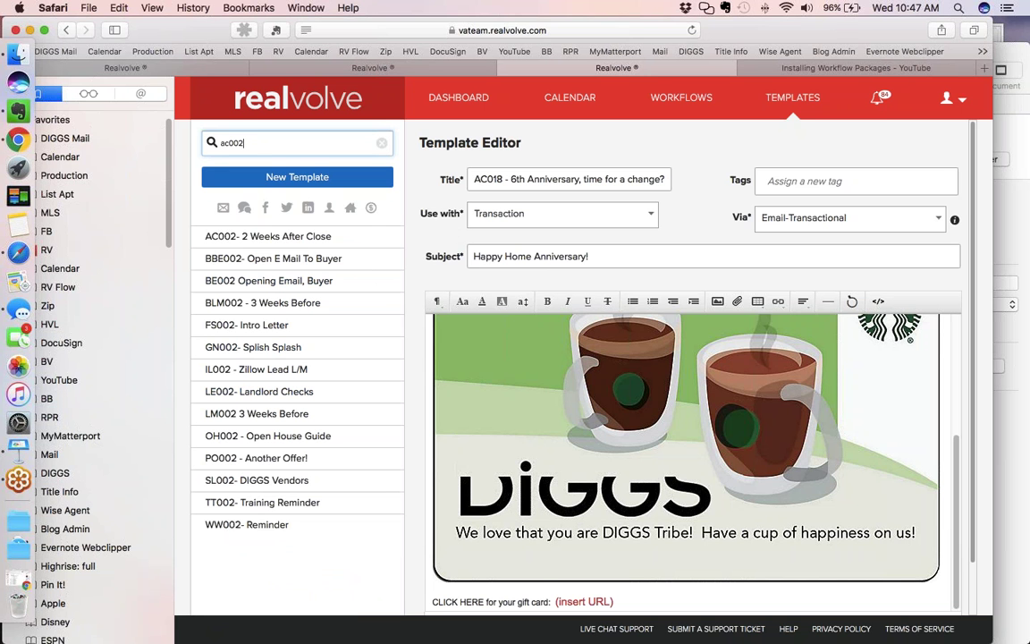
Open the AC002 2 Weeks After Close template, list all 'AC' templates, then play Keynote's $149 offer slide
left_click(236, 234)
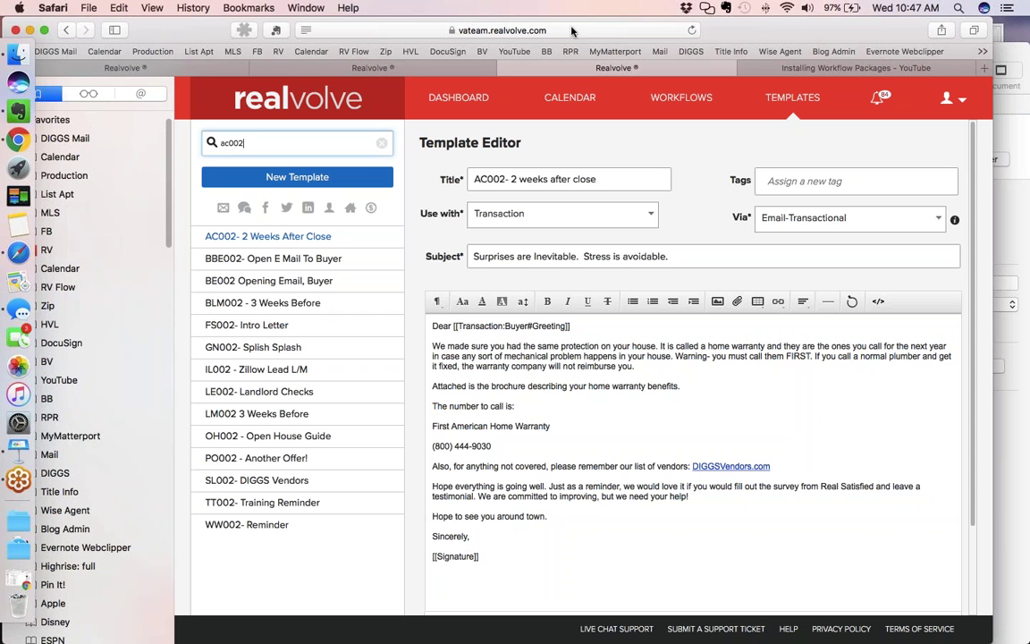
key("super+a")
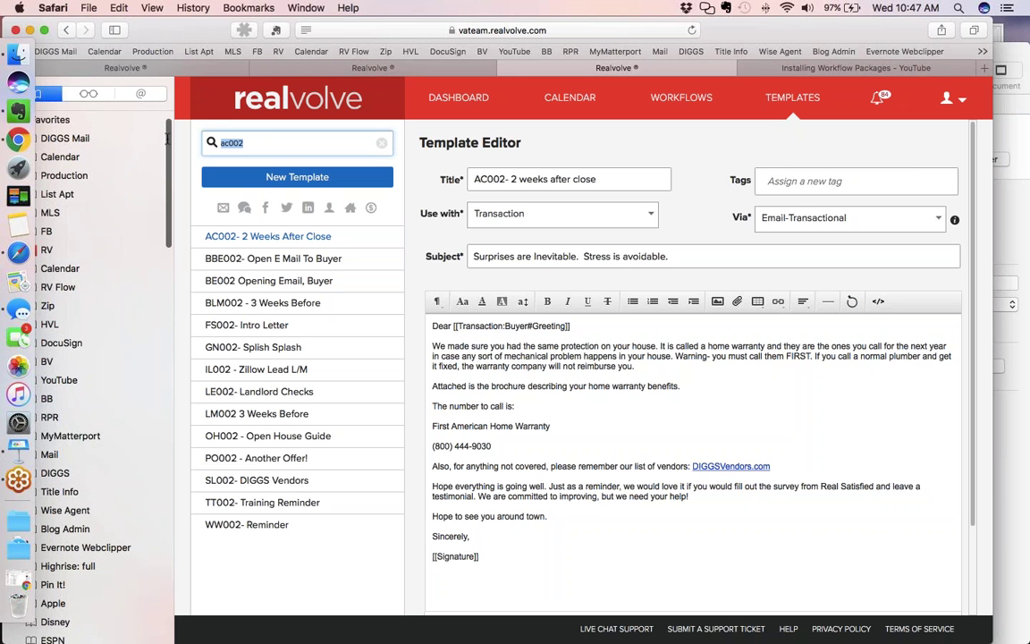
type("AC")
key("Return")
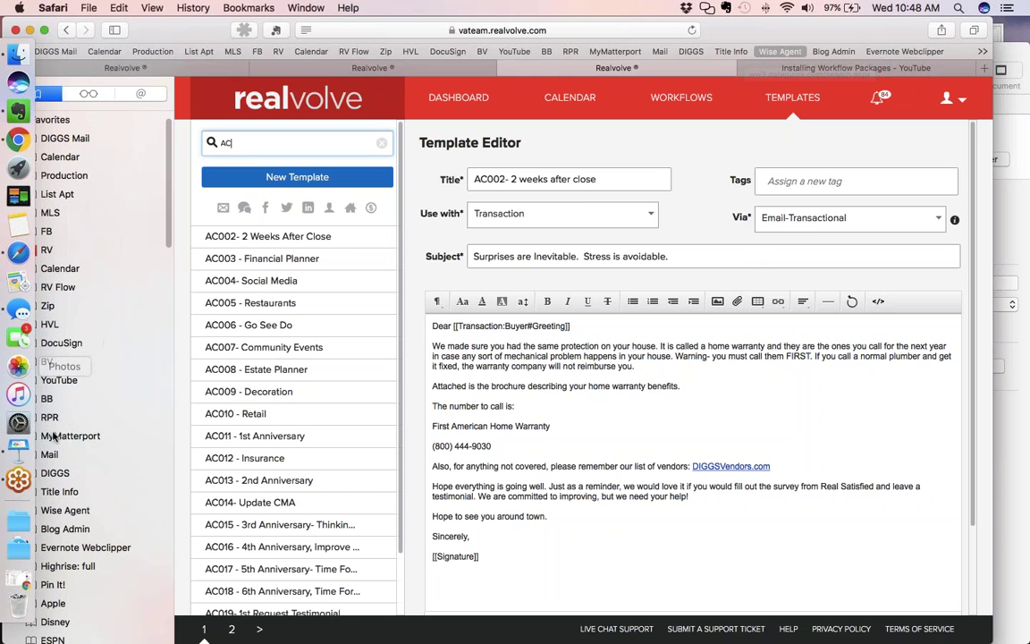
left_click(19, 450)
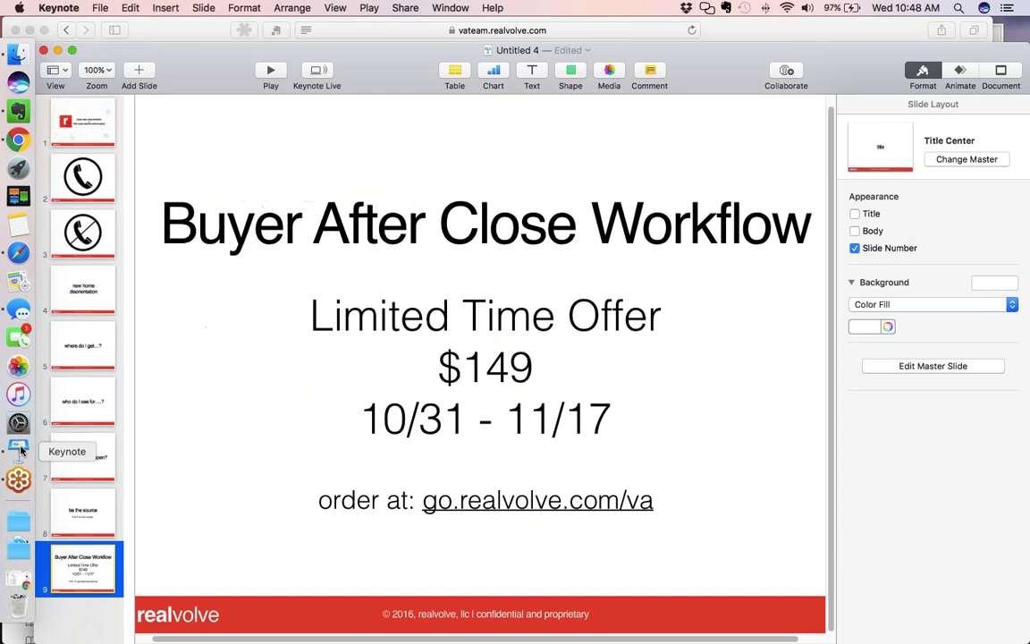
left_click(269, 70)
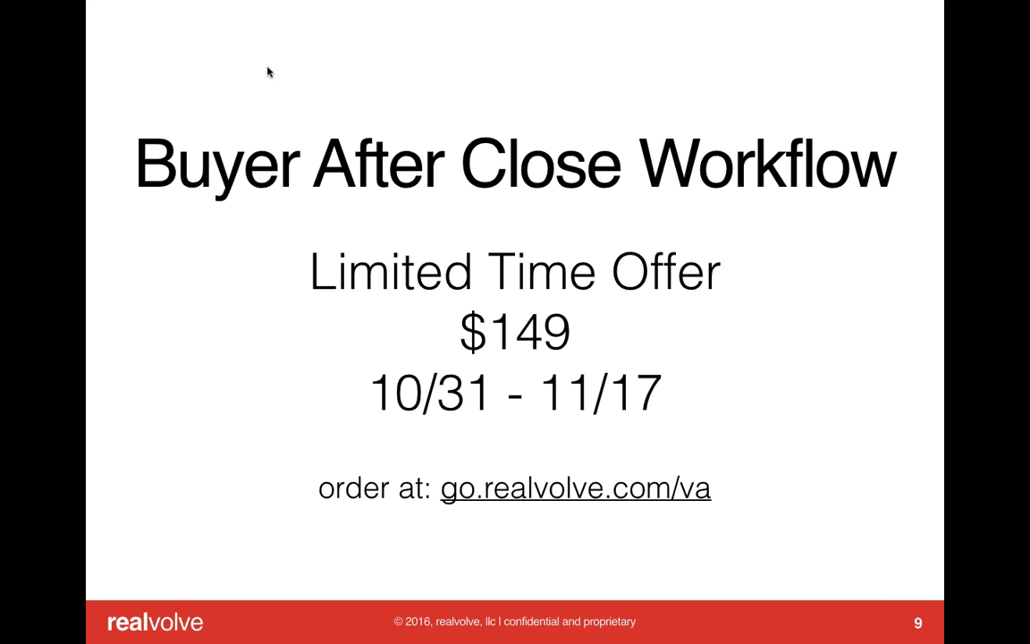